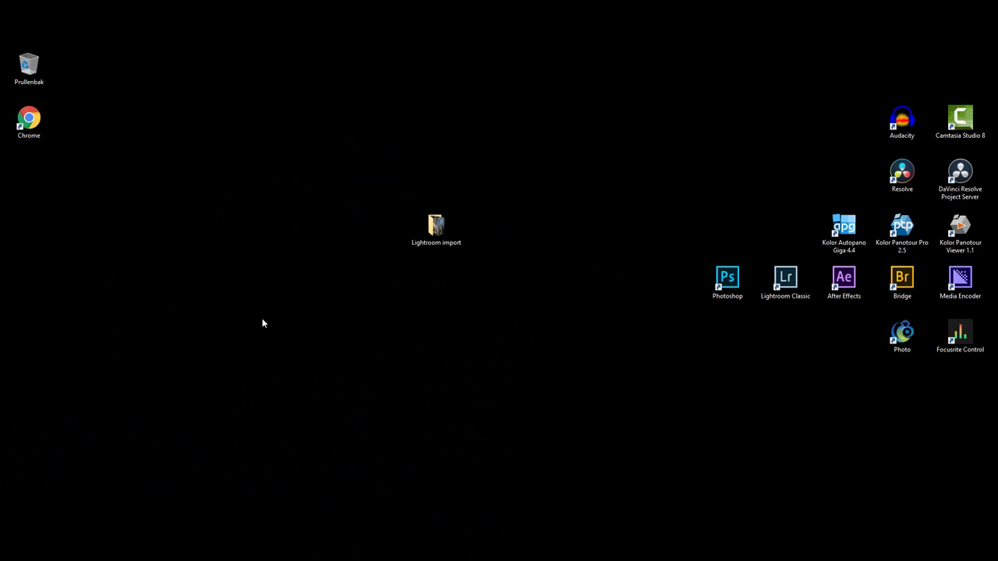
Step: Open the Lightroom import folder and move its window up-left, enlarging it
double_click(436, 224)
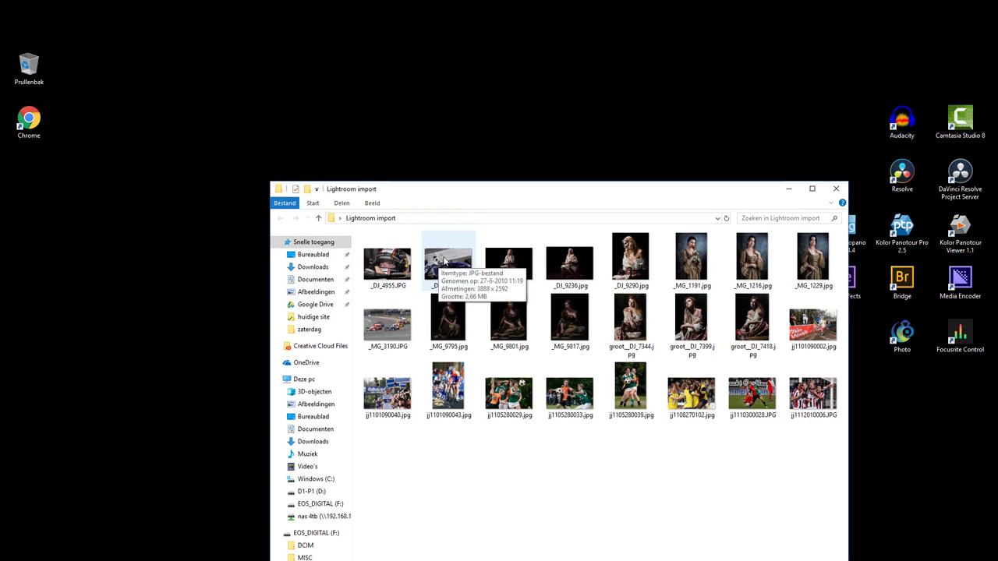
drag(442, 197, 220, 36)
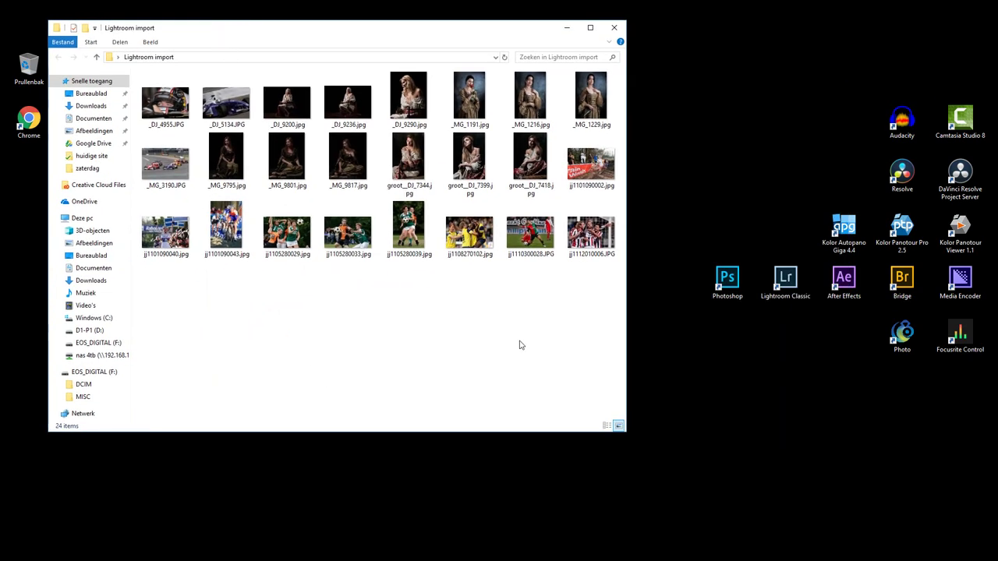
drag(626, 434, 975, 531)
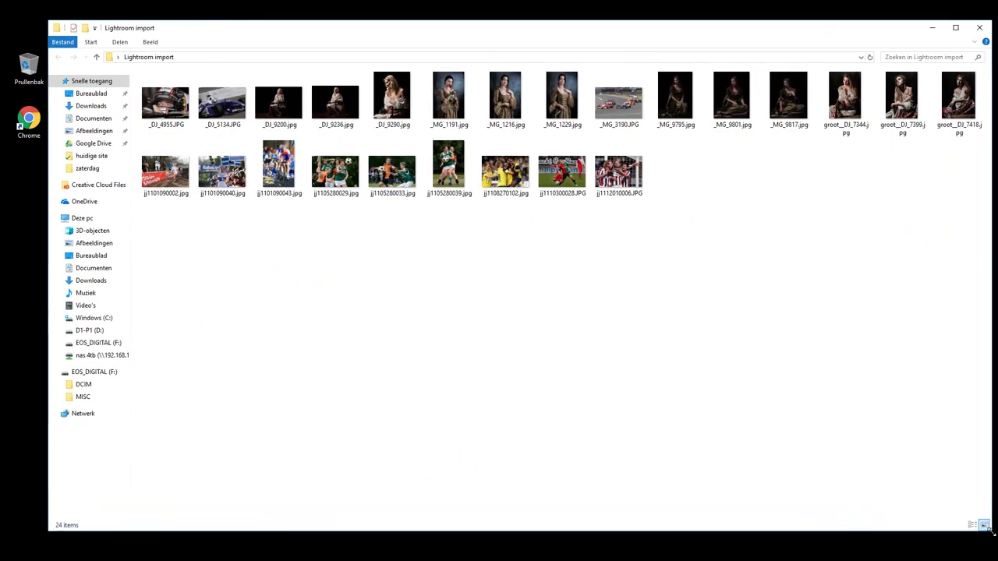
Step: Switch the folder view to Extra grote pictogrammen and scroll through the 24 photos
right_click(707, 220)
mouse_move(611, 225)
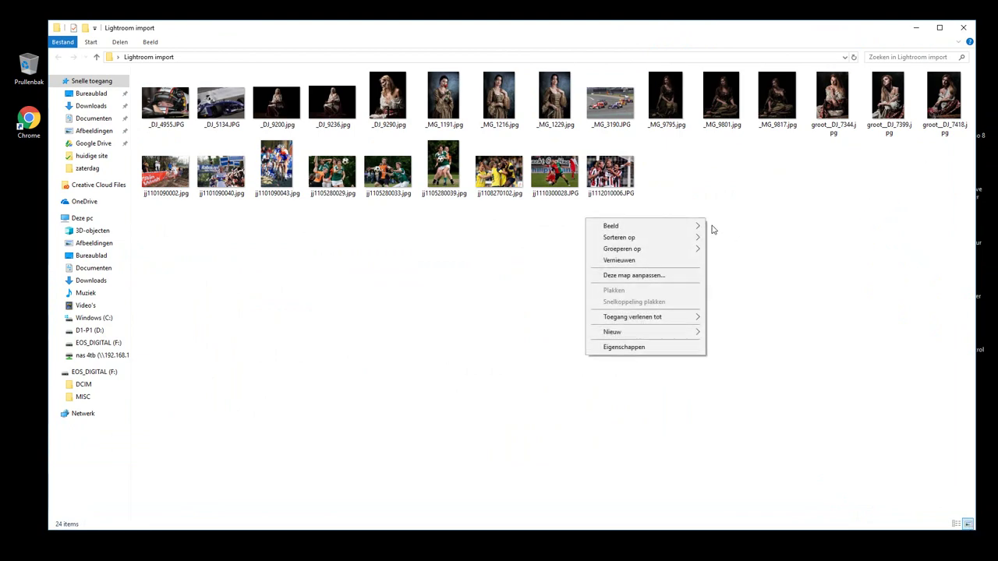
click(725, 226)
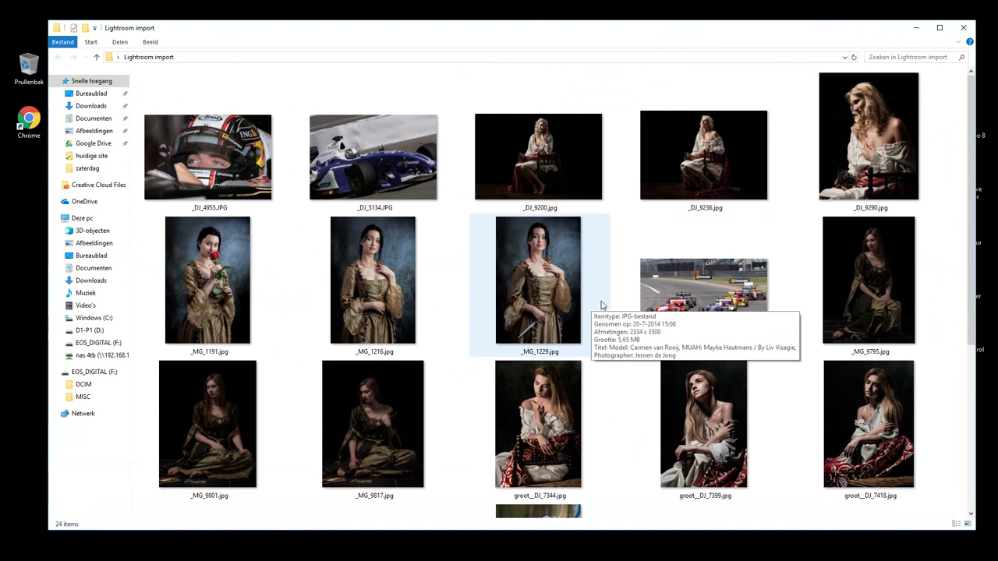
scroll(593, 306, down, 3)
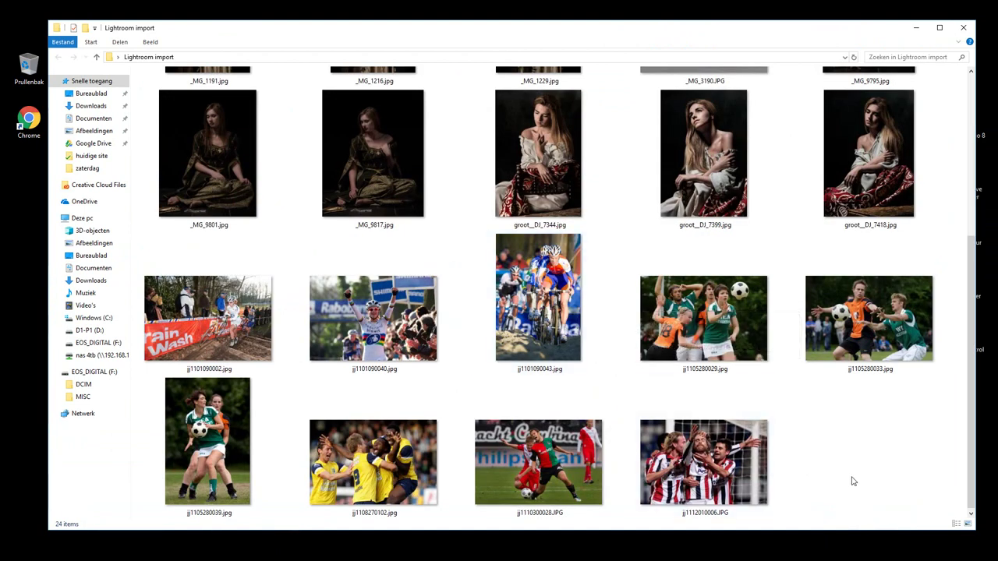
scroll(853, 481, up, 3)
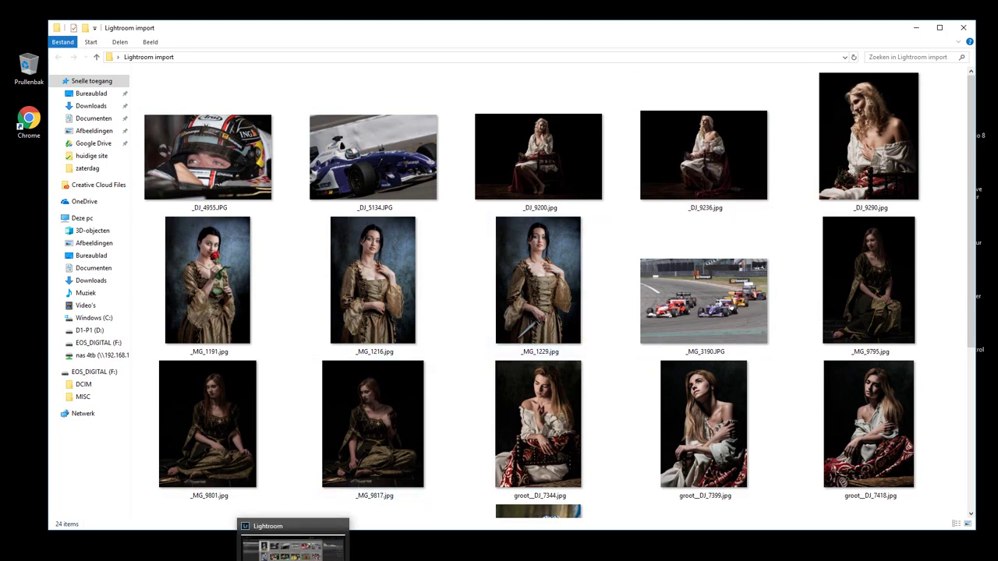
Step: Switch to Lightroom Classic and scroll through the 24-photo Library grid
click(292, 546)
scroll(595, 280, down, 1)
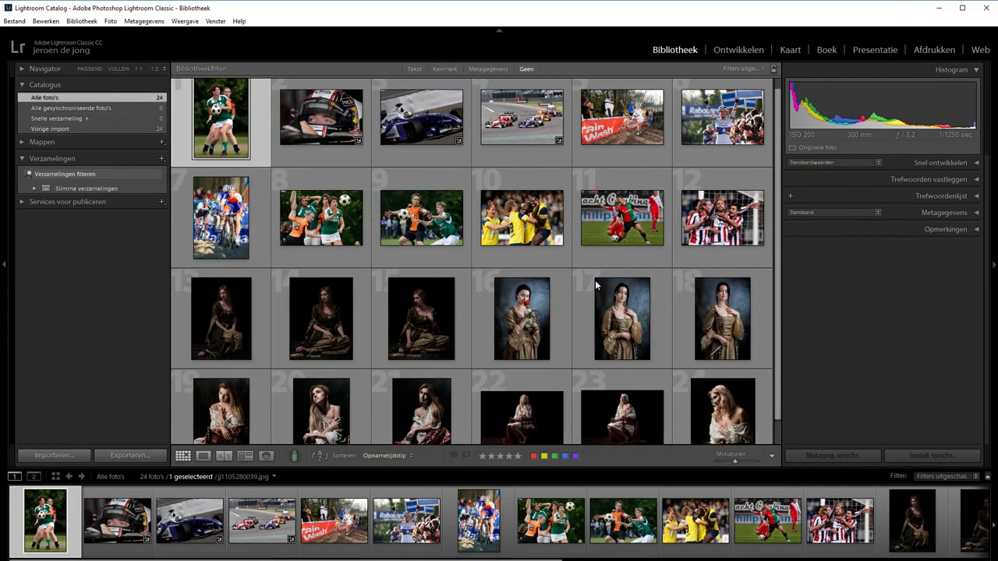
scroll(595, 280, up, 2)
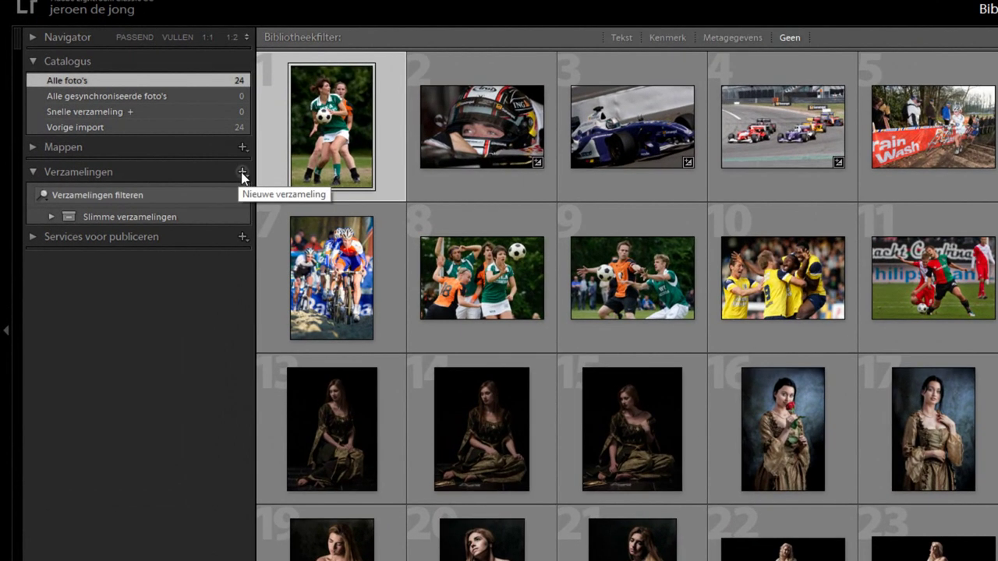
Step: Create an empty collection set named 'Modellen' under Verzamelingen
click(243, 175)
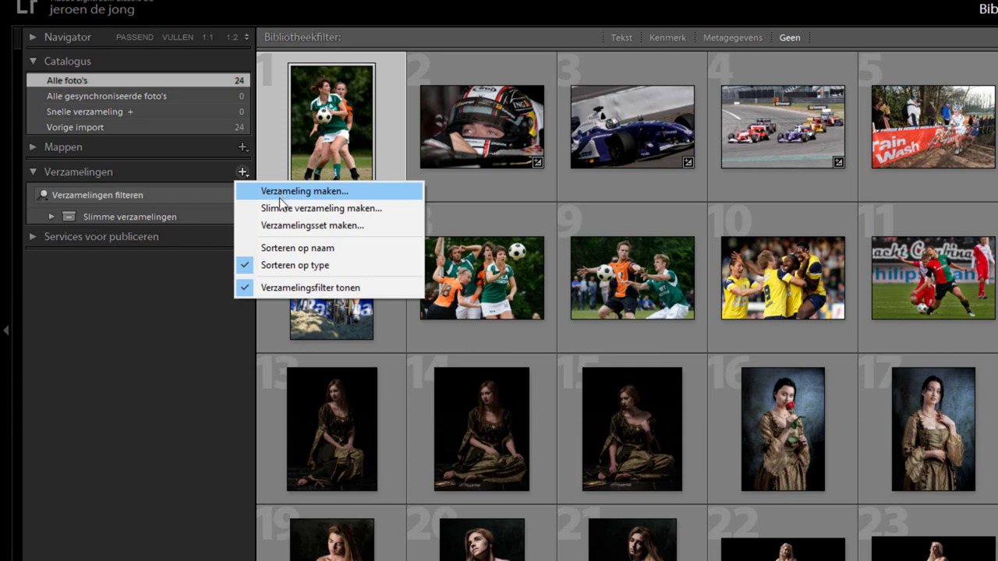
click(282, 226)
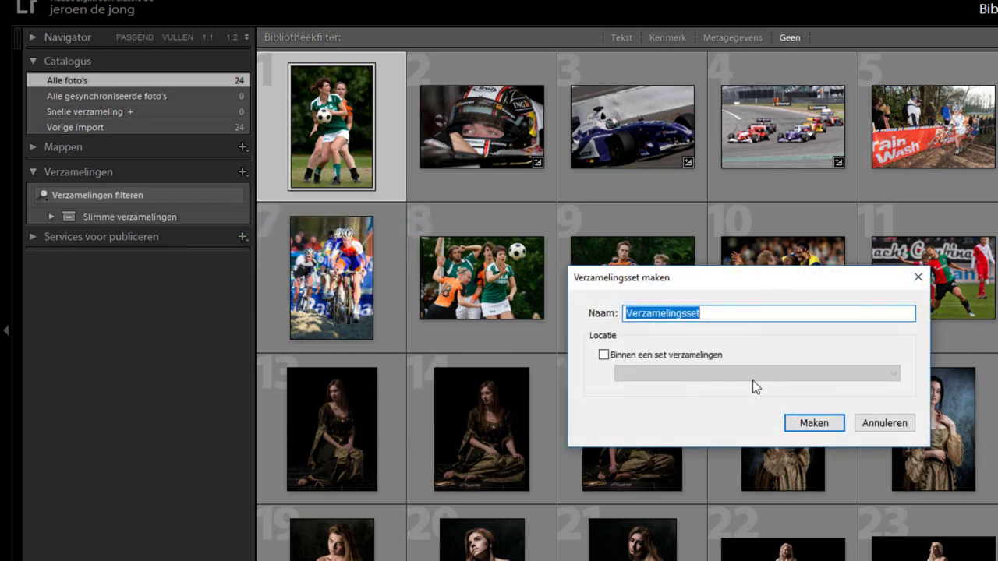
text(Modellen)
key(Return)
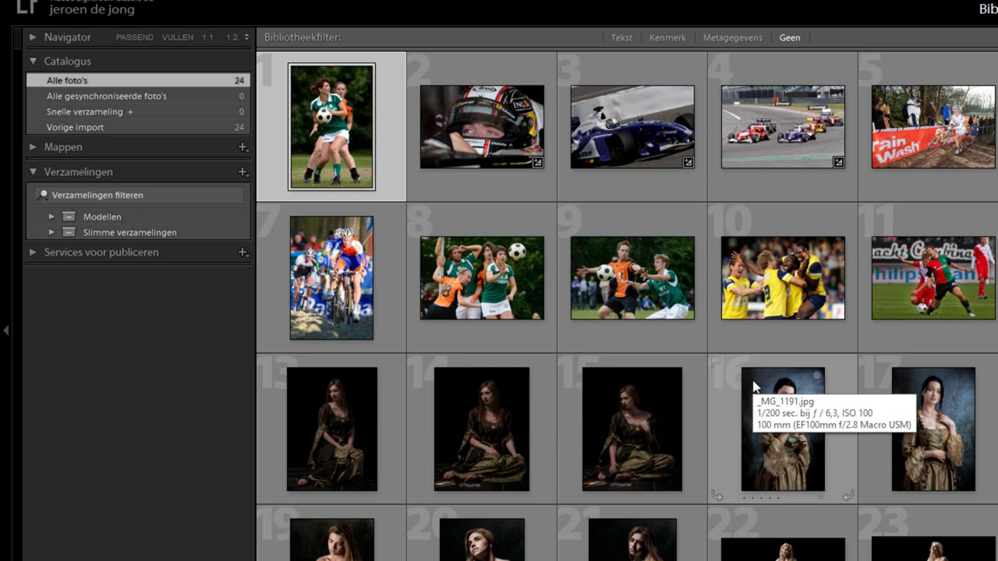
Step: Put photos 13–15 into a new collection named after the model, inside the Modellen set
click(667, 422)
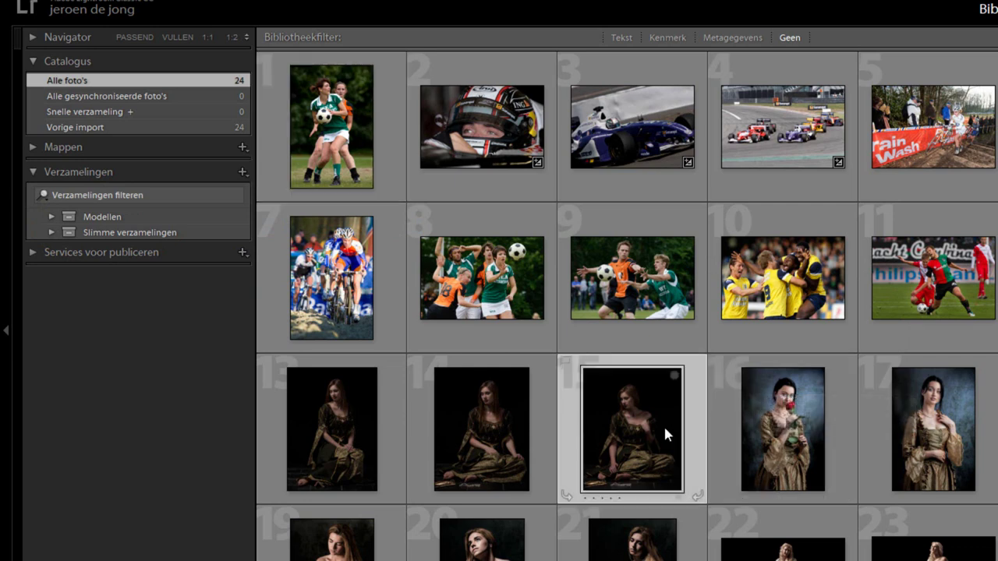
shift+click(341, 443)
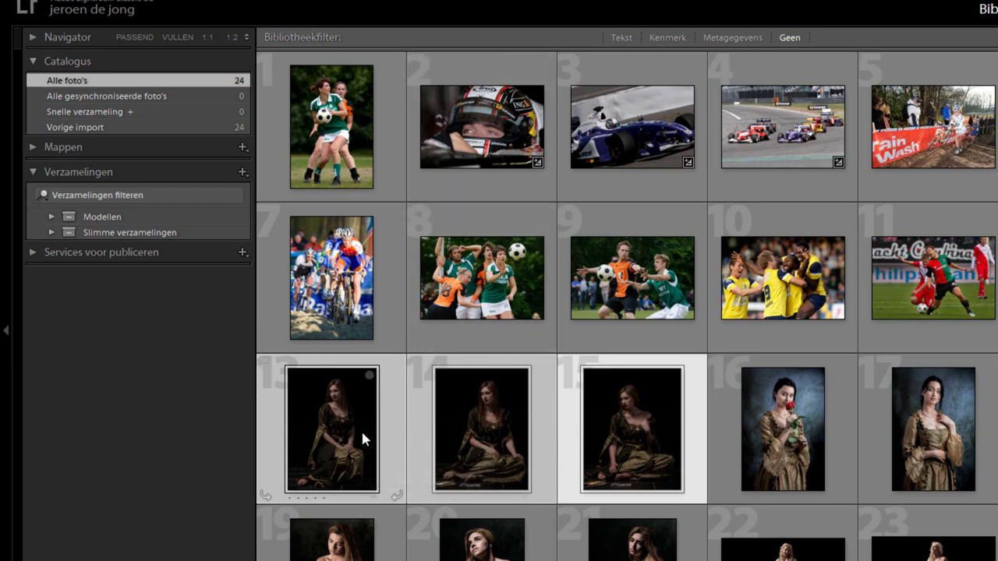
key(ctrl+n)
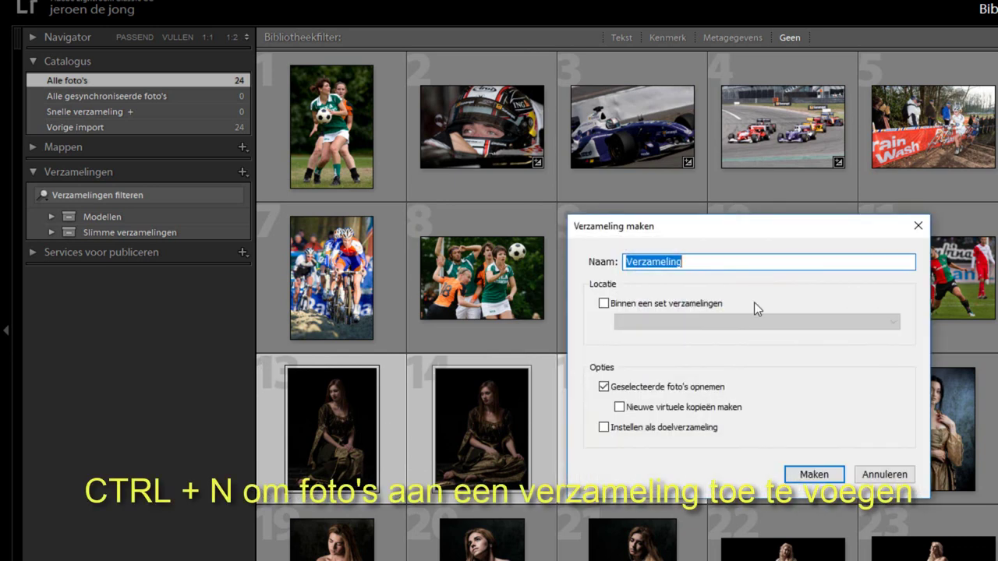
text(Mandy )
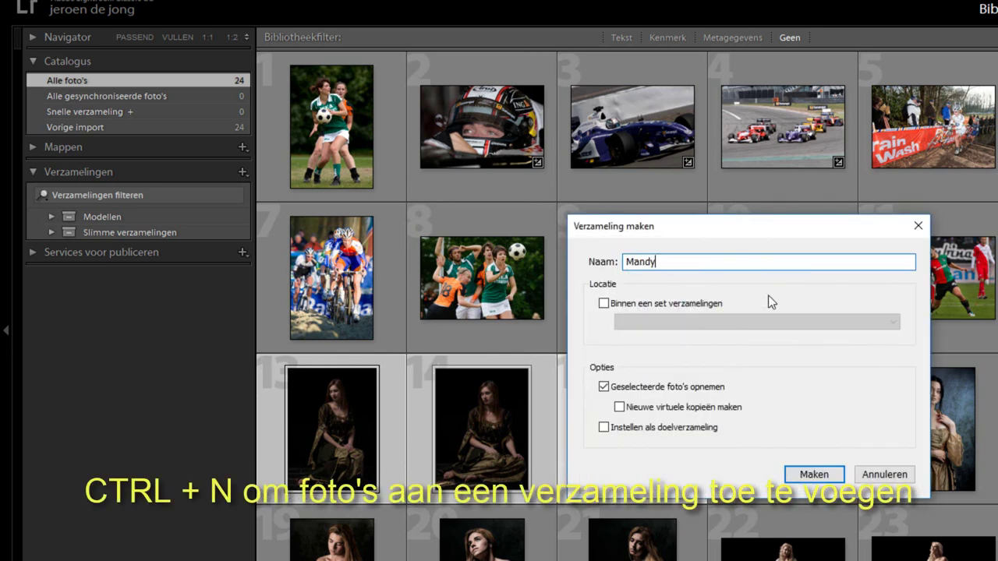
text(Vleesch)
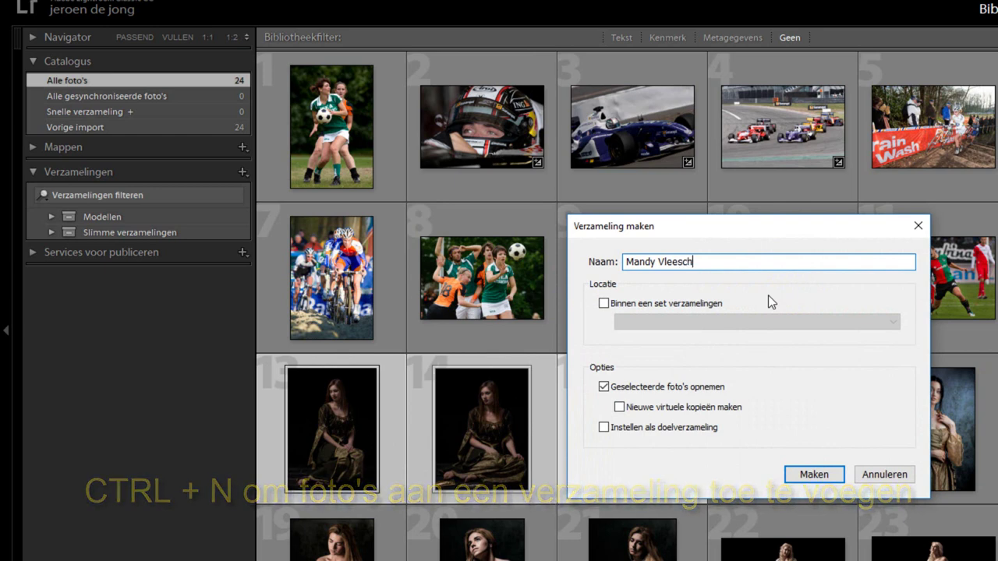
text(ouwers)
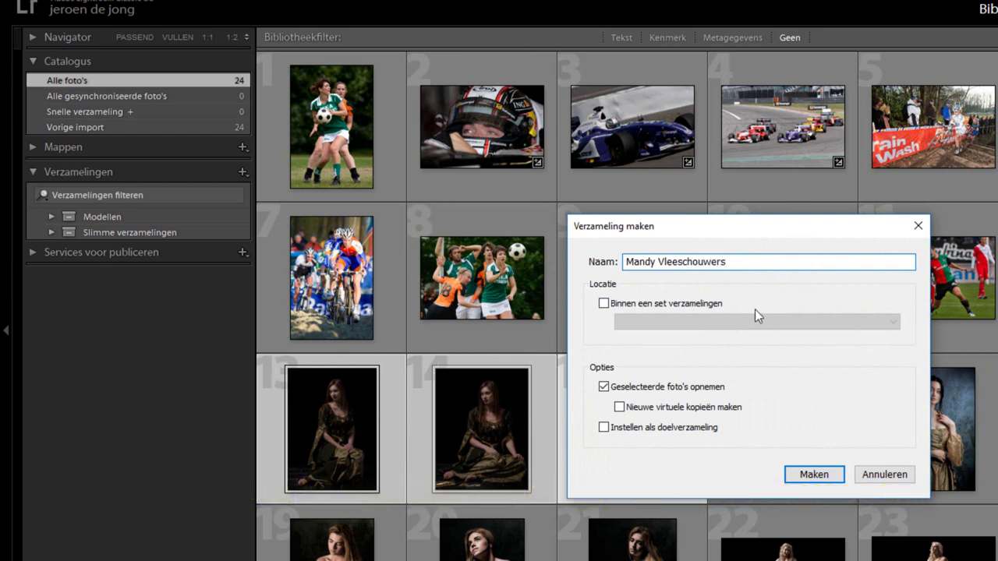
click(684, 305)
click(688, 321)
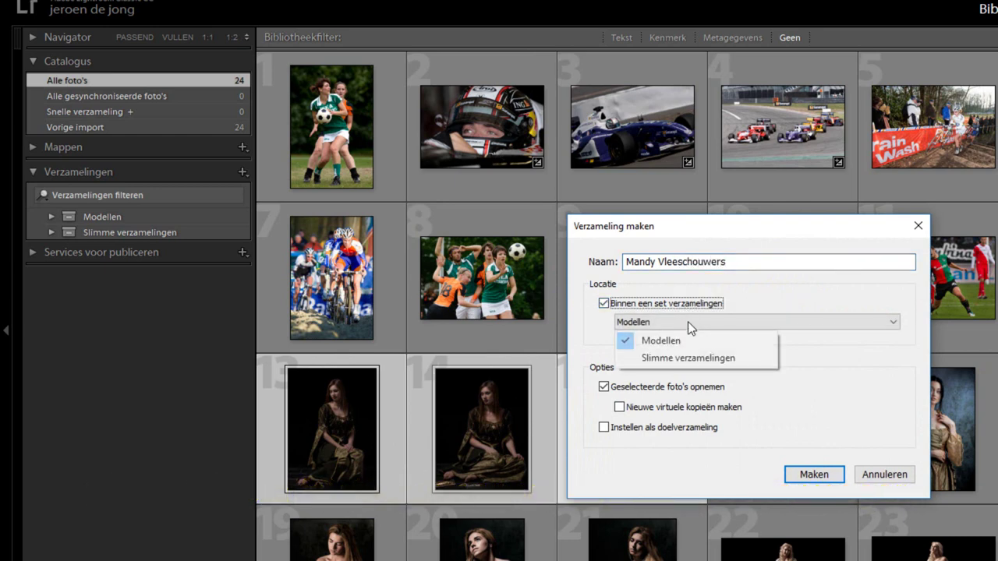
click(760, 340)
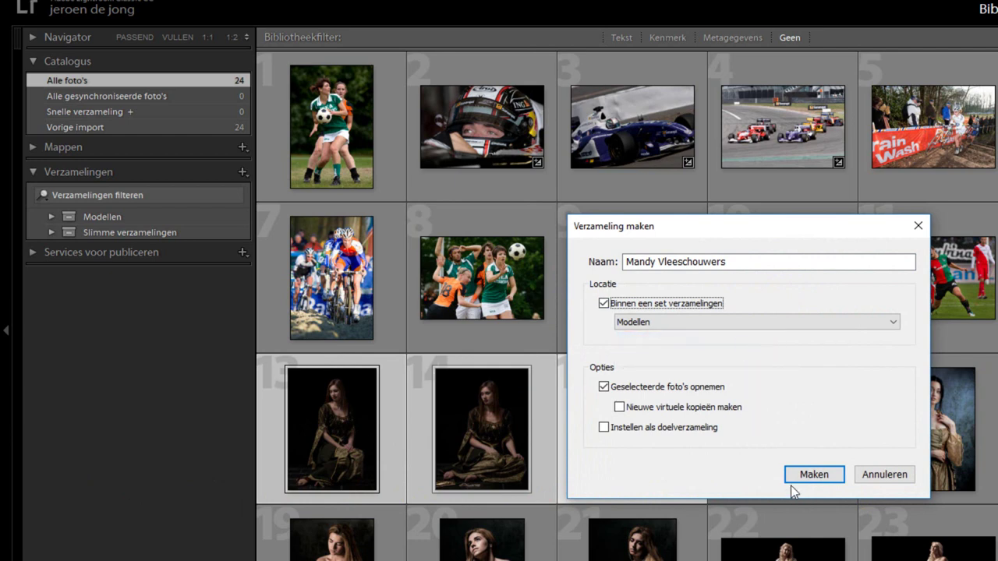
click(813, 475)
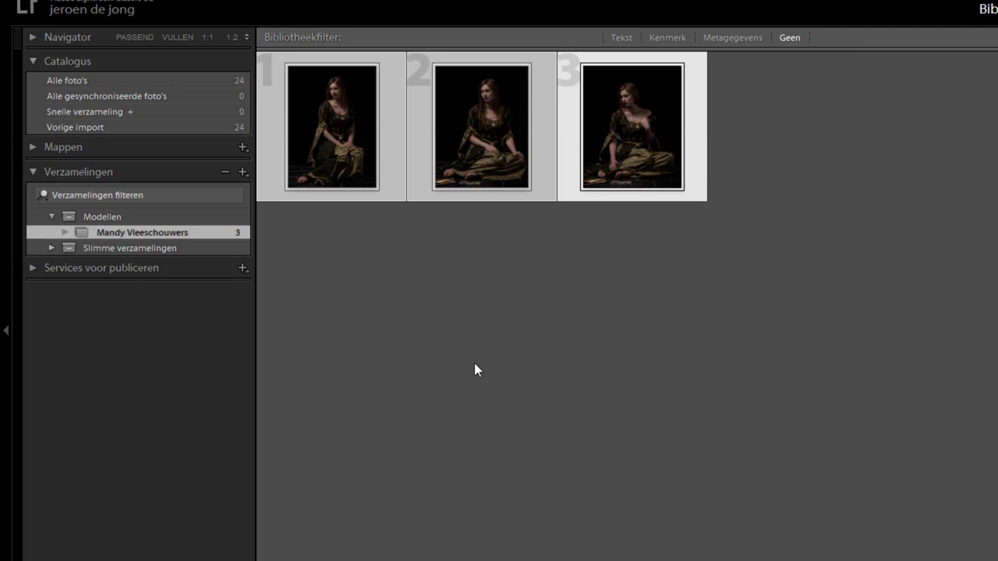
Step: From All Photos, put the second model's portraits into a collection named after her in Modellen
click(205, 80)
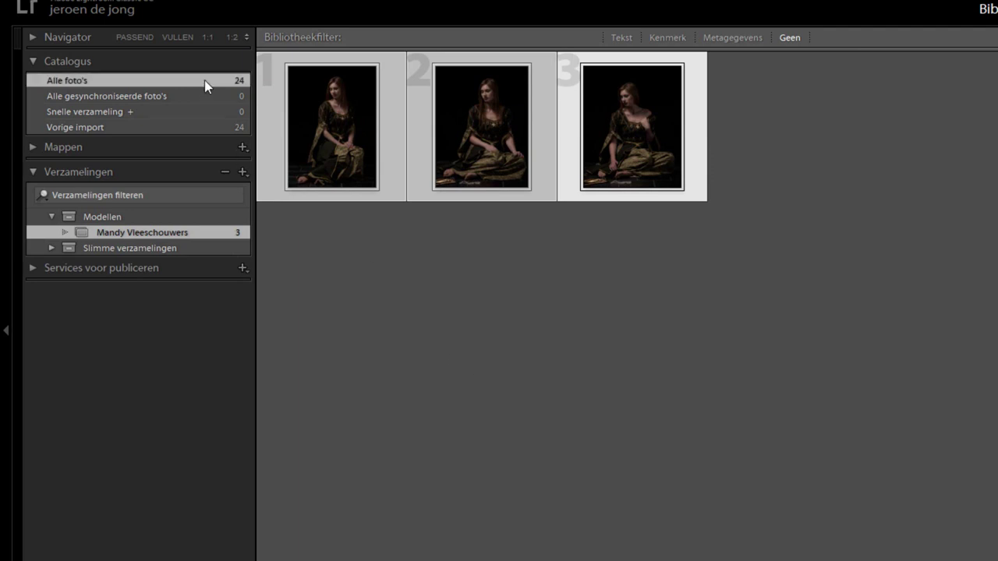
click(794, 428)
ctrl+click(934, 429)
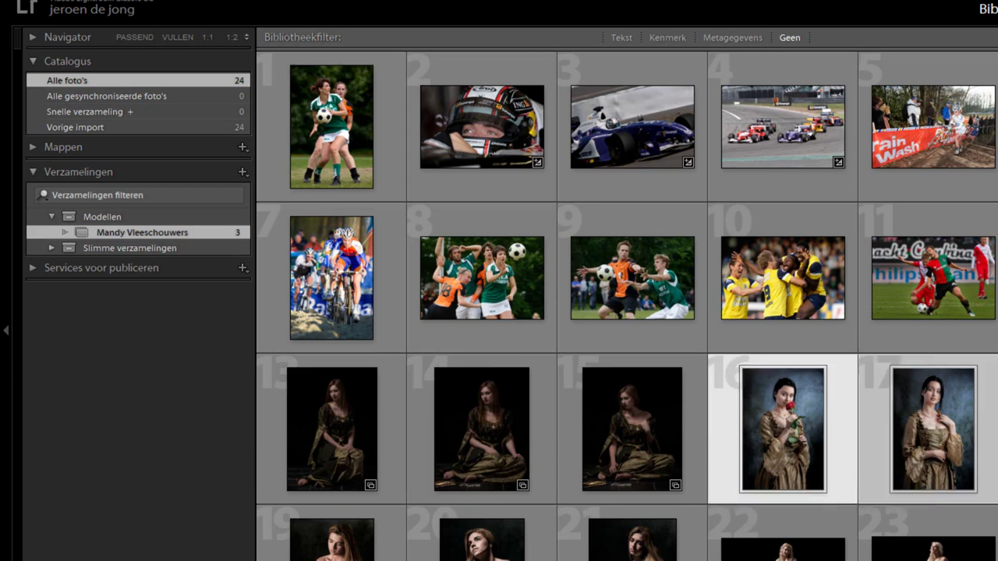
key(ctrl+n)
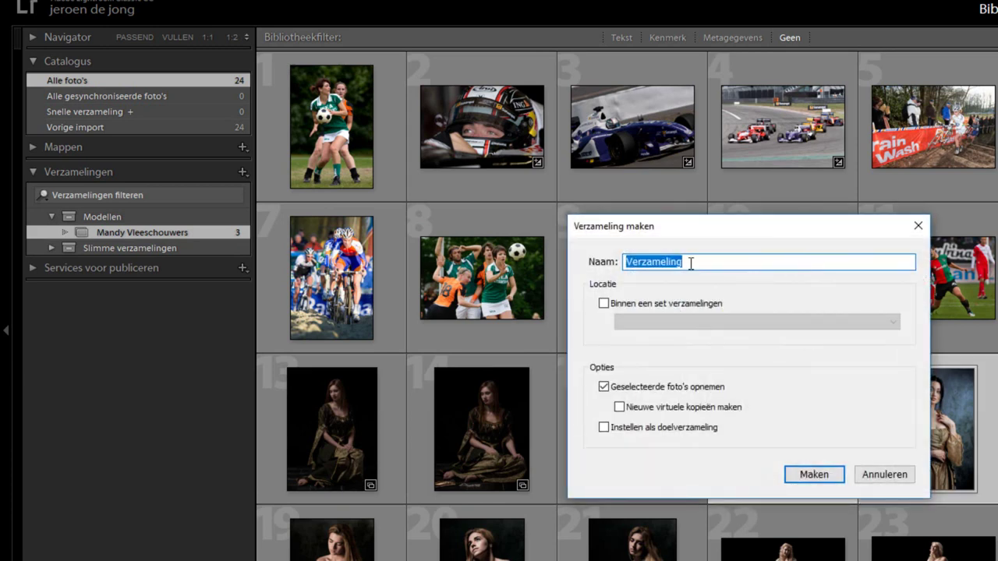
text(Carmen Rooij)
click(604, 303)
click(813, 474)
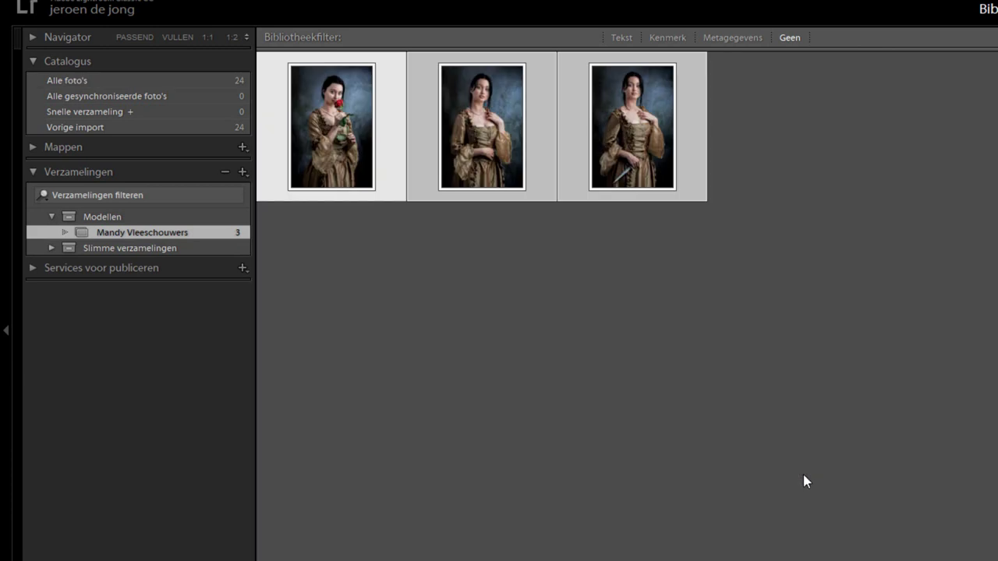
Step: Create the third model's named collection of her portraits inside Modellen
scroll(623, 312, down, 1)
key(ctrl+n)
text(Demi van )
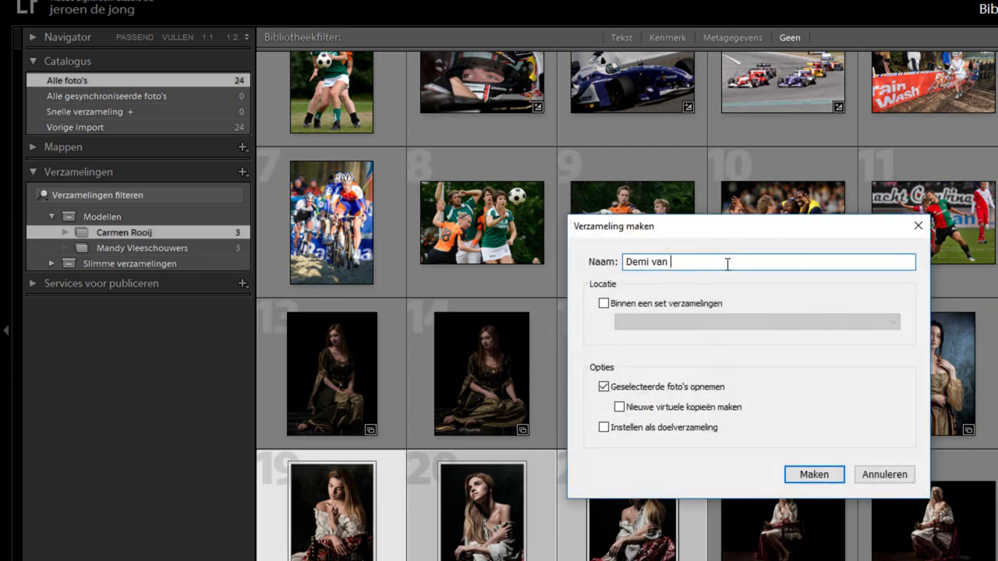
text(der Sanden)
click(604, 304)
click(813, 475)
Step: Create the fourth model's collection including photo 23, then view the Modellen set's 11 photos
click(114, 81)
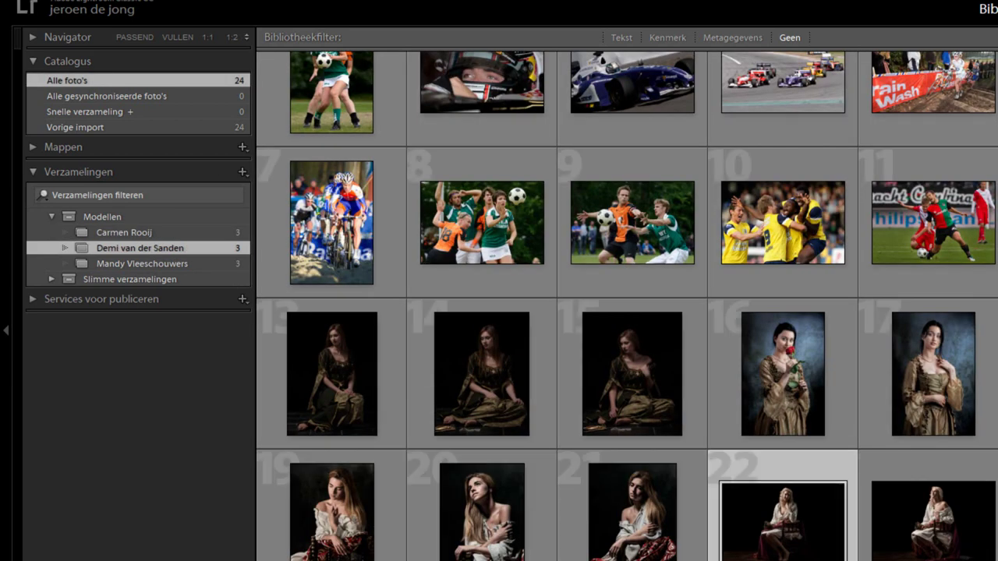
shift+click(933, 515)
key(ctrl+n)
text(Sofie Wie)
click(603, 303)
click(813, 474)
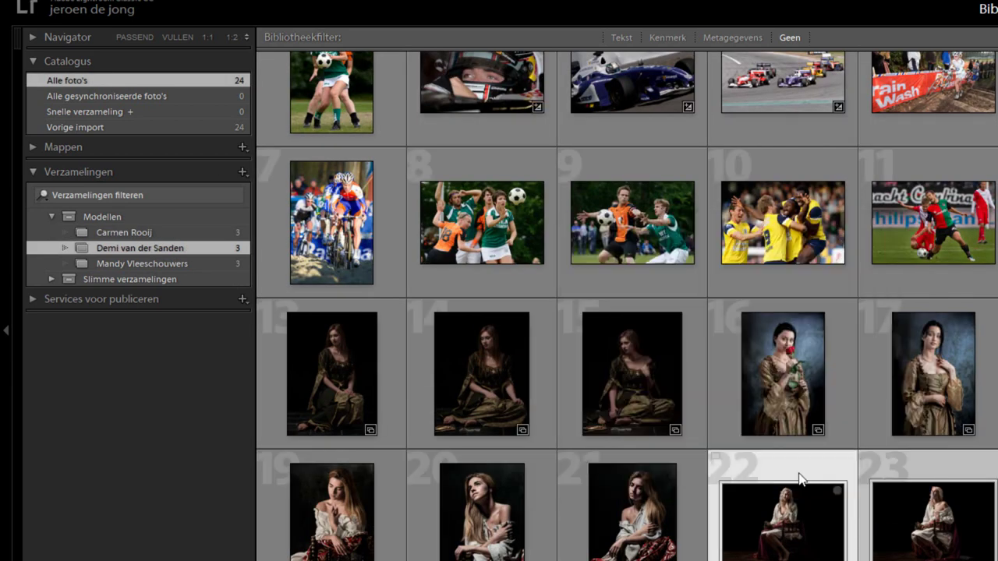
click(131, 219)
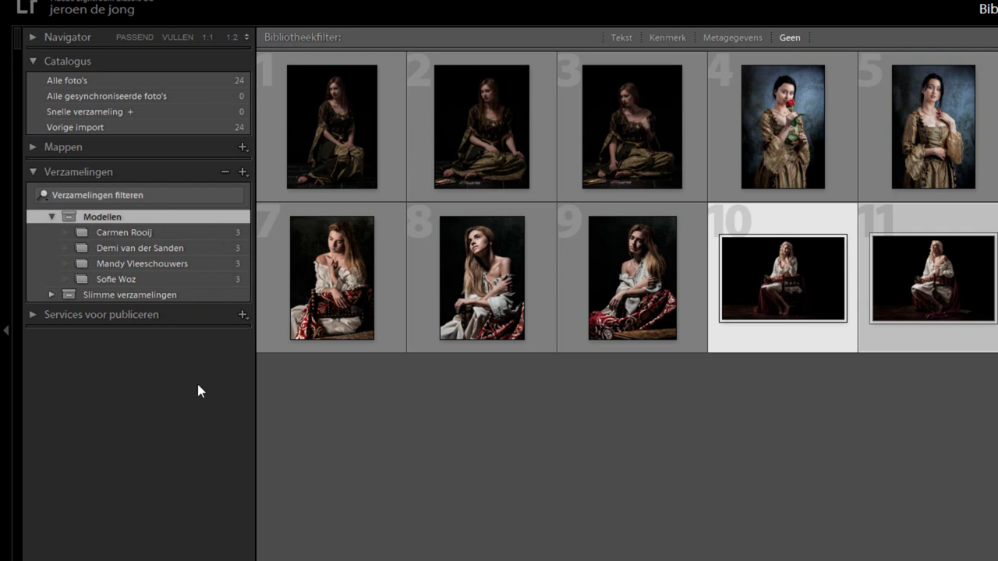
Step: Review one model's collection, the Modellen set, then all 24 photos
click(205, 265)
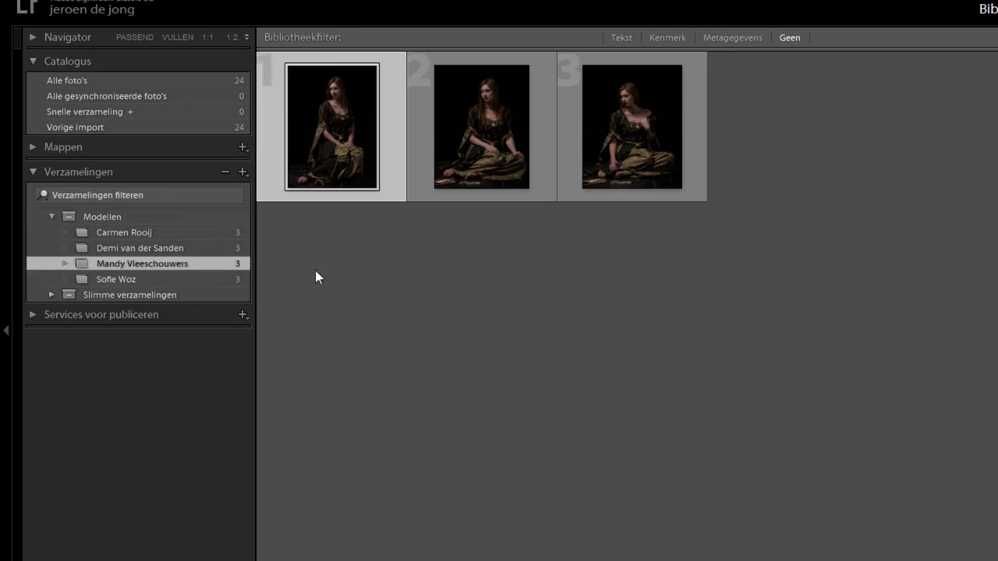
click(103, 220)
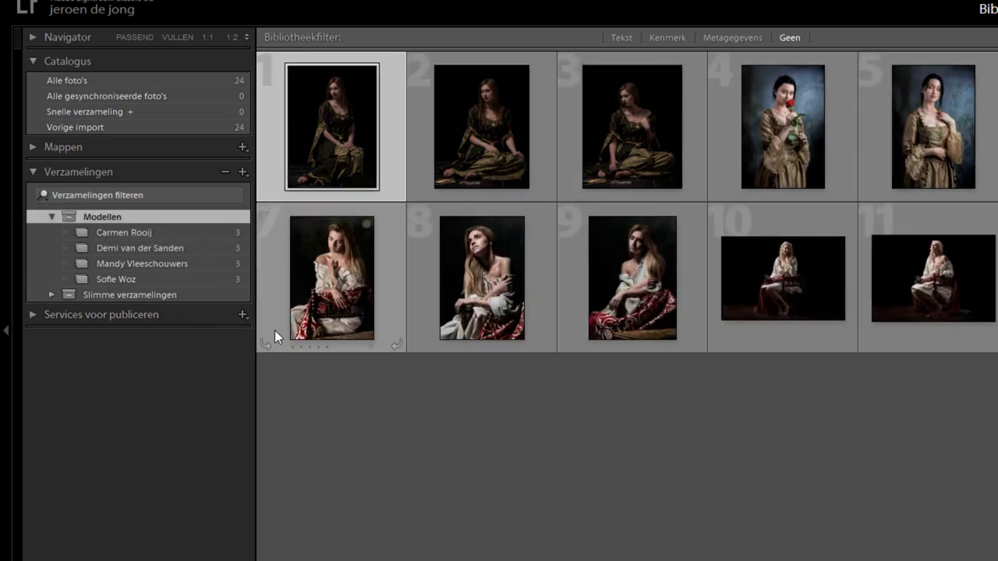
click(104, 82)
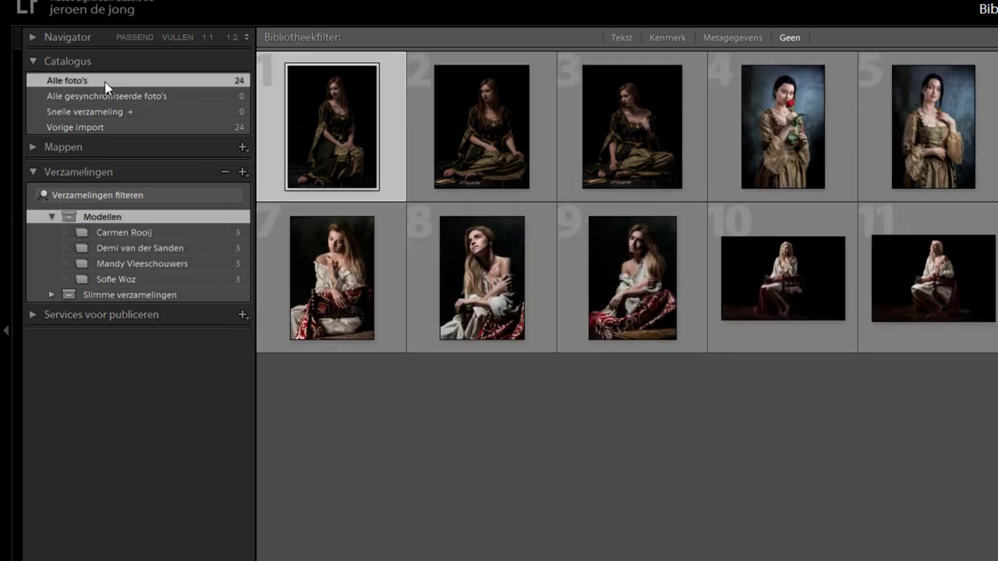
Step: Create a collection set named 'Sport'
click(244, 173)
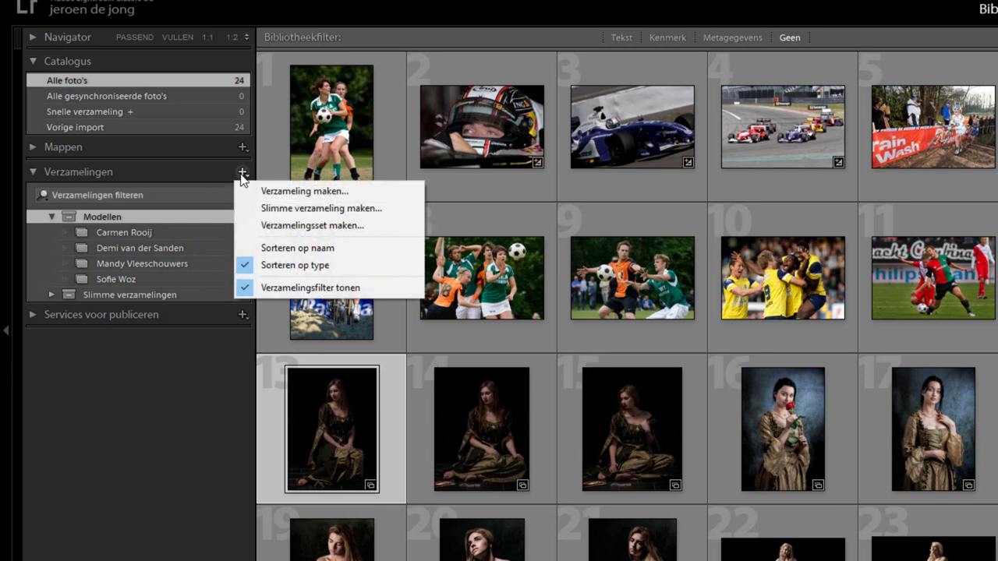
click(296, 227)
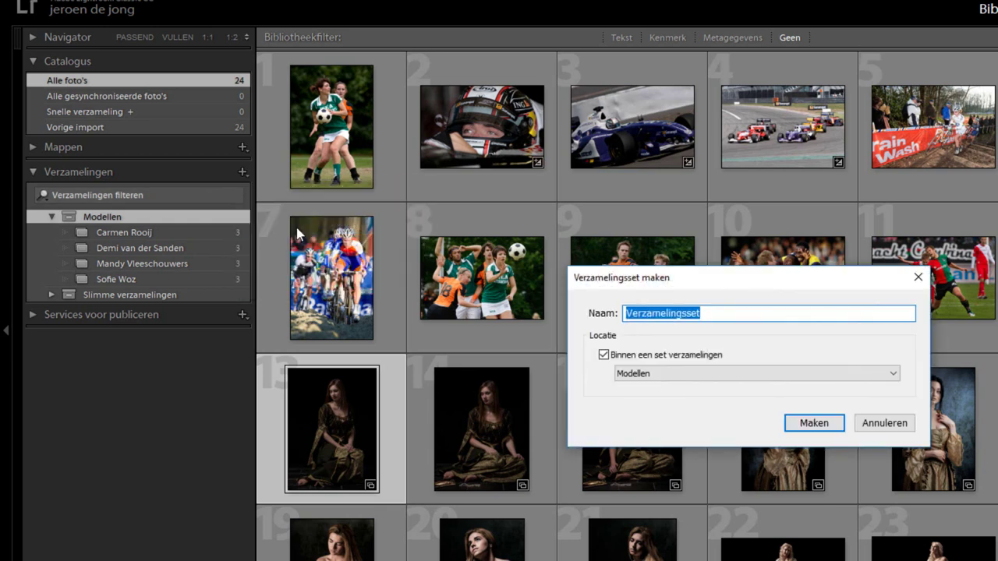
text(Sport)
key(Return)
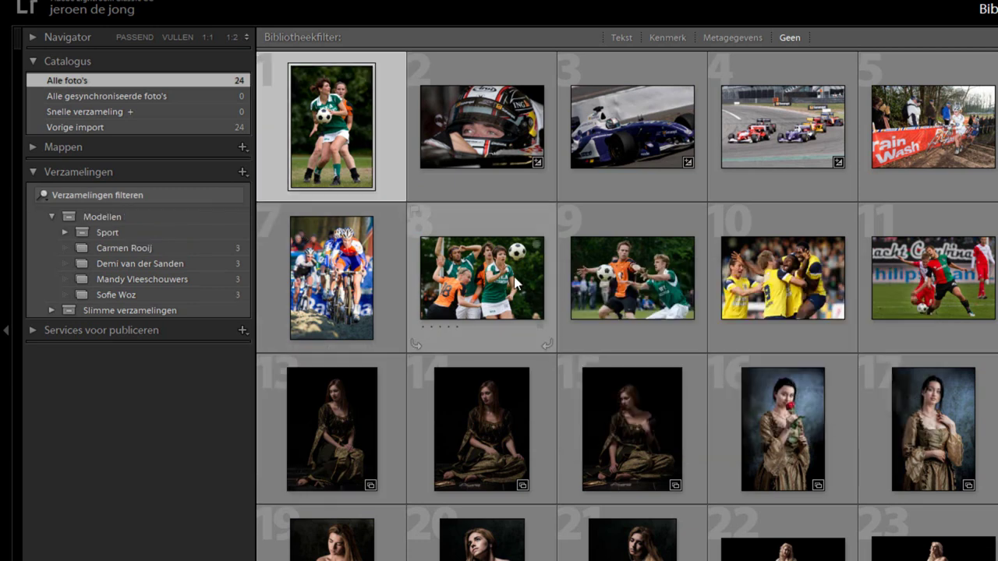
Step: Put the handball photos, including photos 8 and 9, into a 'Handbal' collection in Sport
ctrl+click(515, 285)
ctrl+click(632, 281)
key(ctrl+n)
text(Handbal)
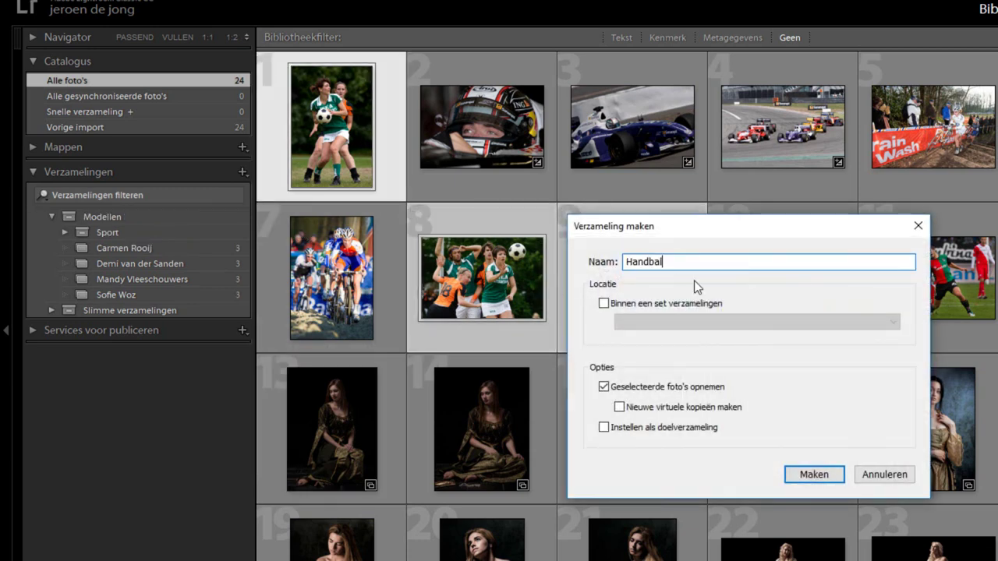
click(604, 303)
click(702, 322)
click(660, 353)
click(814, 474)
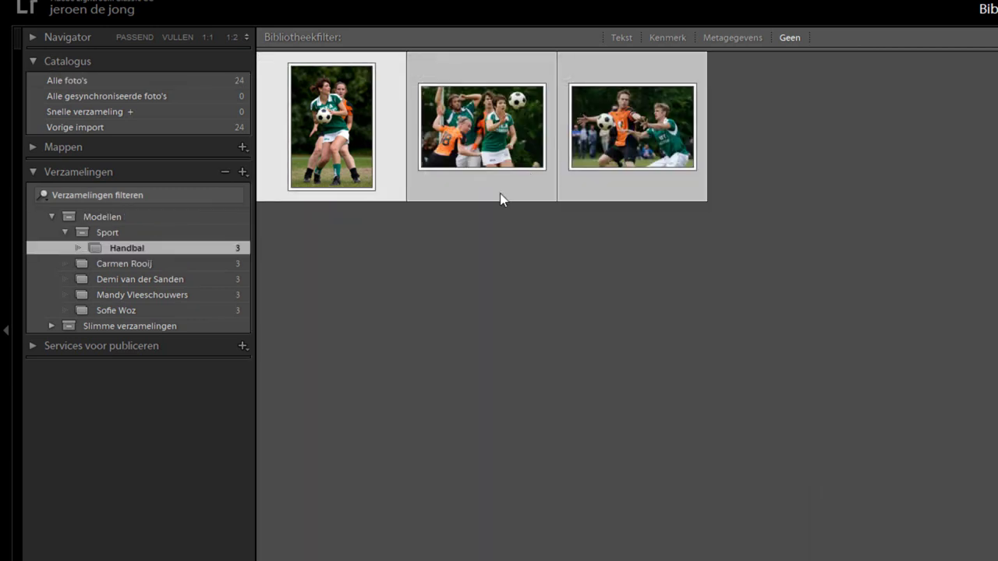
Step: Put the race car photos into an 'Autosport' collection in Sport
click(125, 79)
click(457, 119)
shift+click(767, 113)
key(ctrl+n)
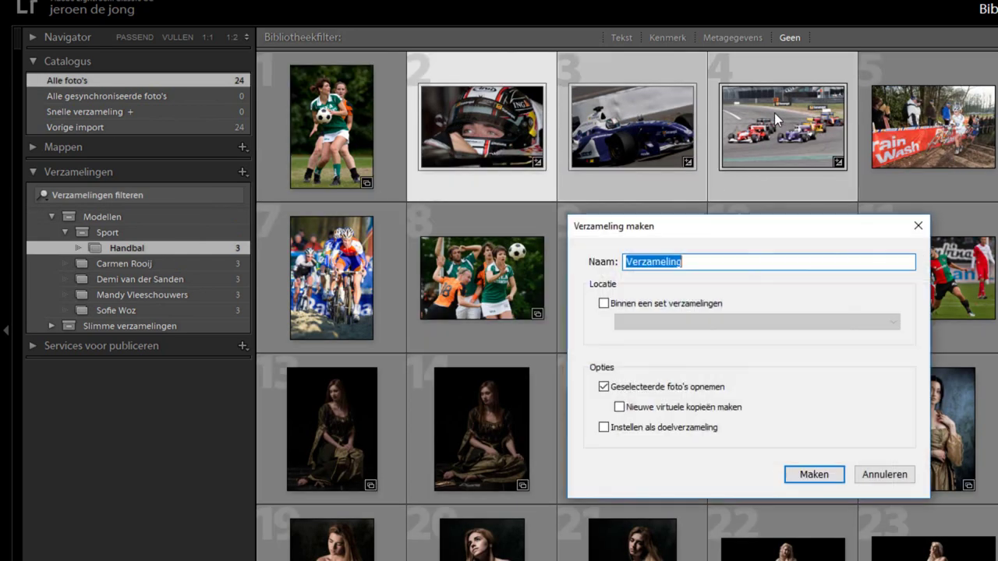
text(Autosport)
click(604, 303)
click(702, 321)
click(660, 353)
click(814, 474)
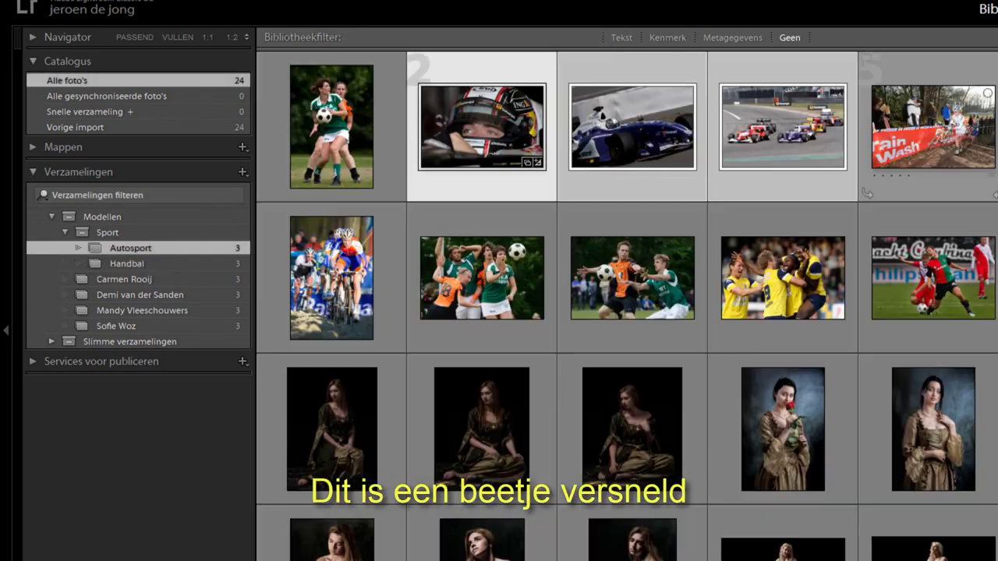
Step: Put the cycling photos into a 'Wielrennen' collection in Sport
click(332, 276)
key(ctrl+n)
text(Wielrennen)
click(603, 303)
click(702, 321)
click(660, 354)
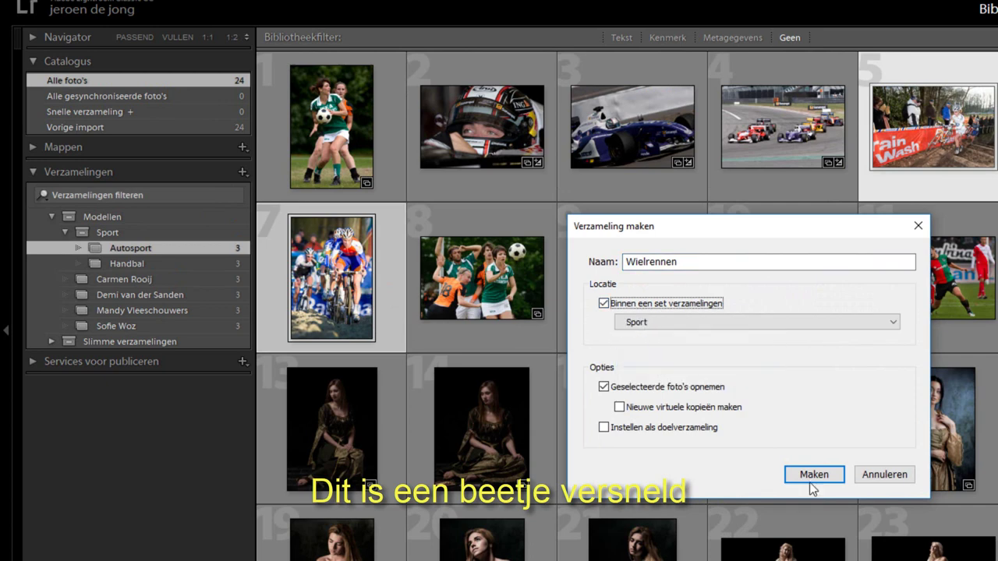
click(815, 474)
Step: Put the football photos into a 'Voetbal' collection in Sport
click(783, 276)
key(ctrl+n)
text(Voetbal)
click(604, 303)
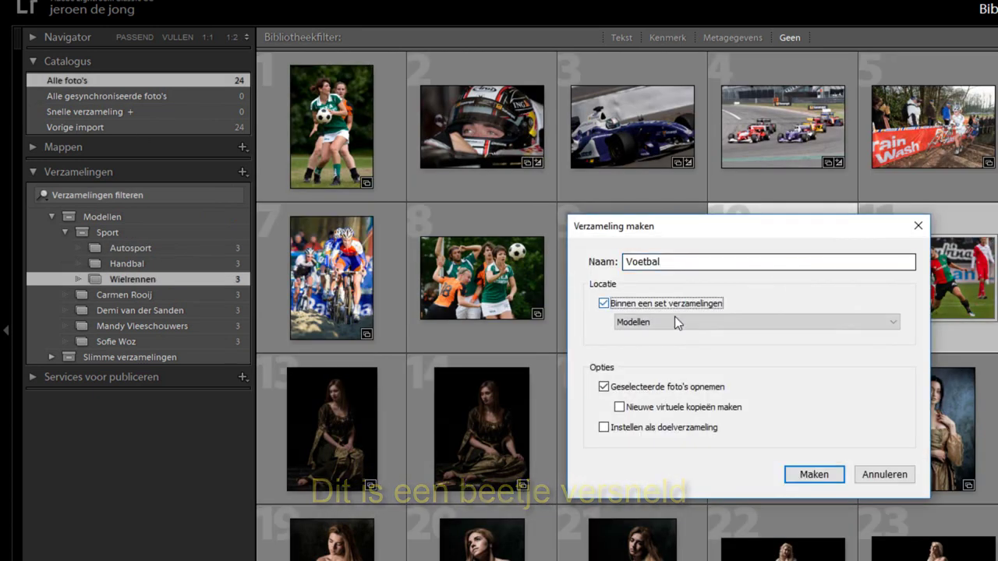
click(674, 321)
click(660, 353)
click(814, 475)
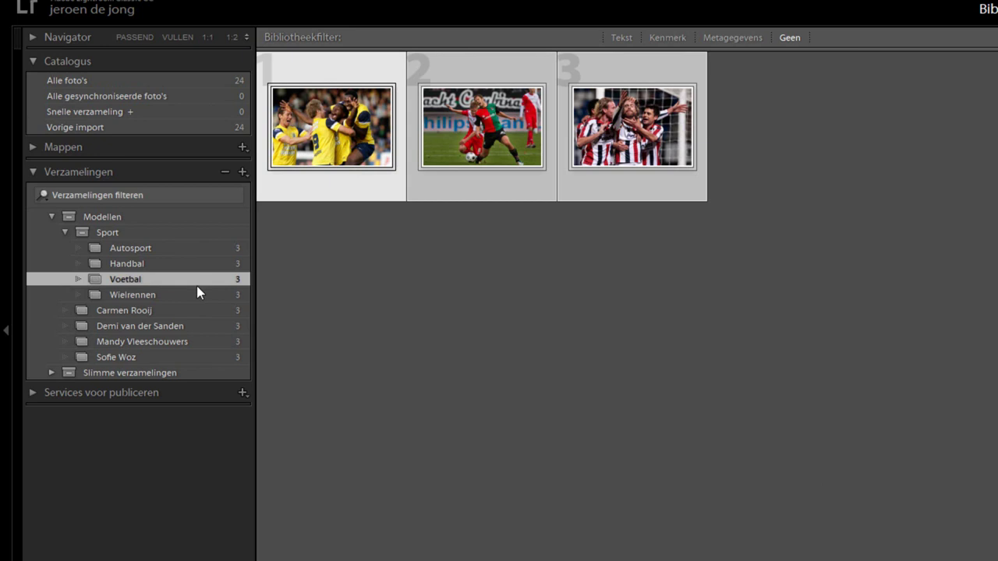
click(115, 233)
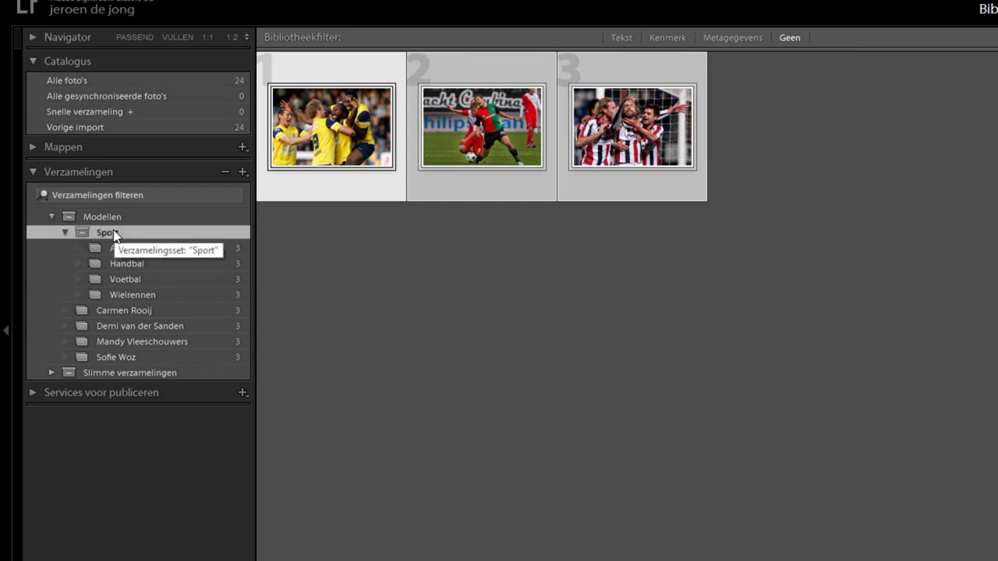
drag(123, 223, 121, 211)
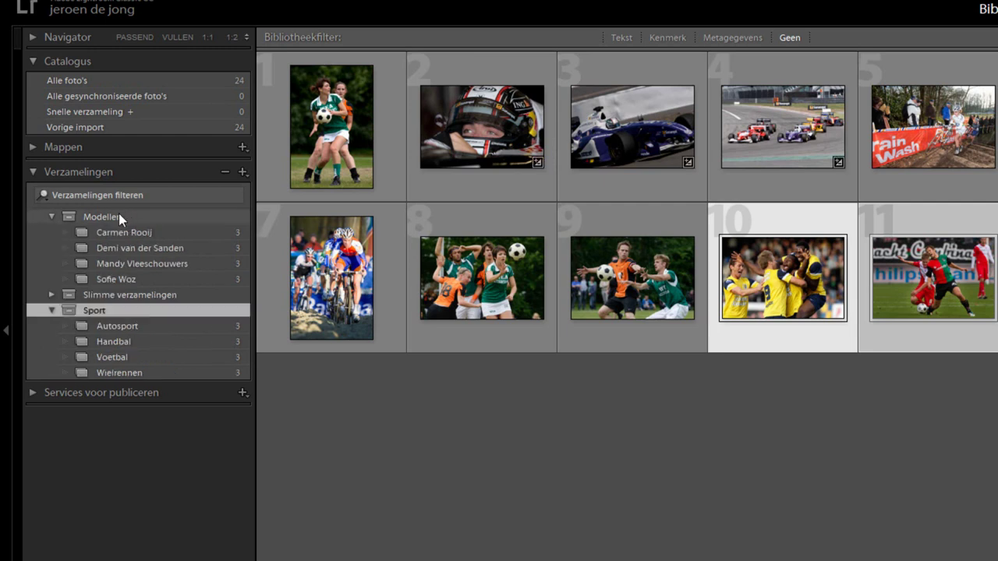
click(51, 310)
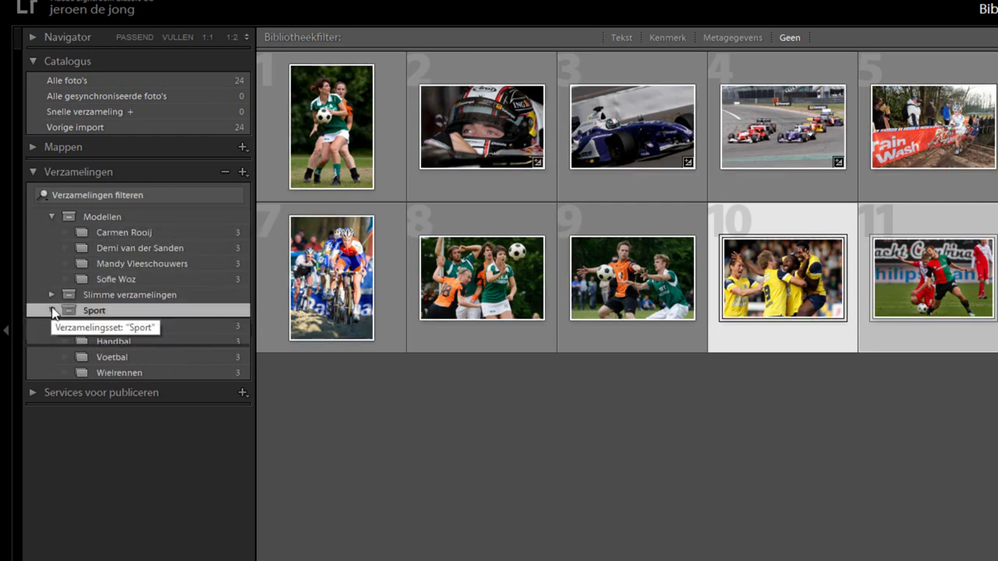
click(53, 217)
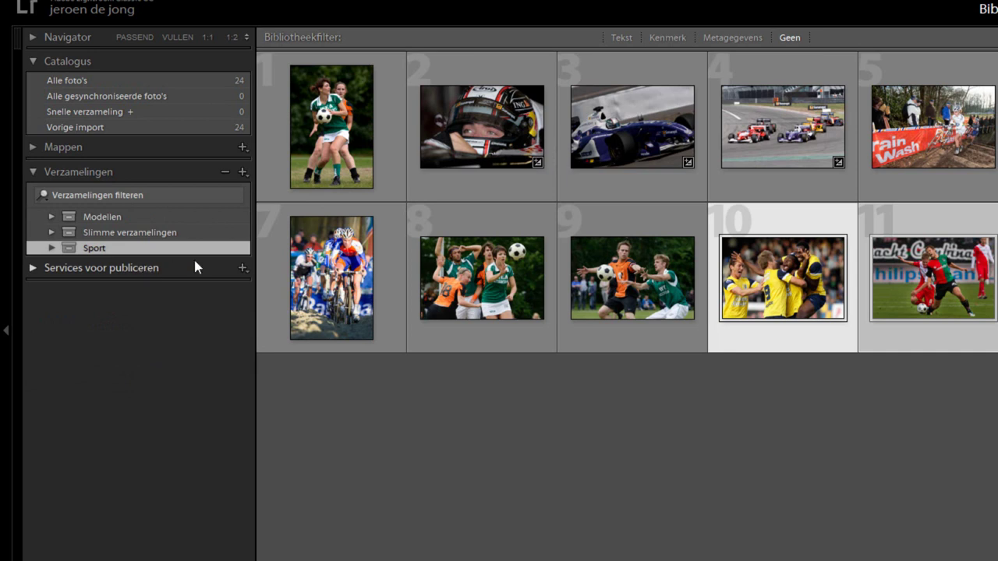
click(120, 221)
click(120, 249)
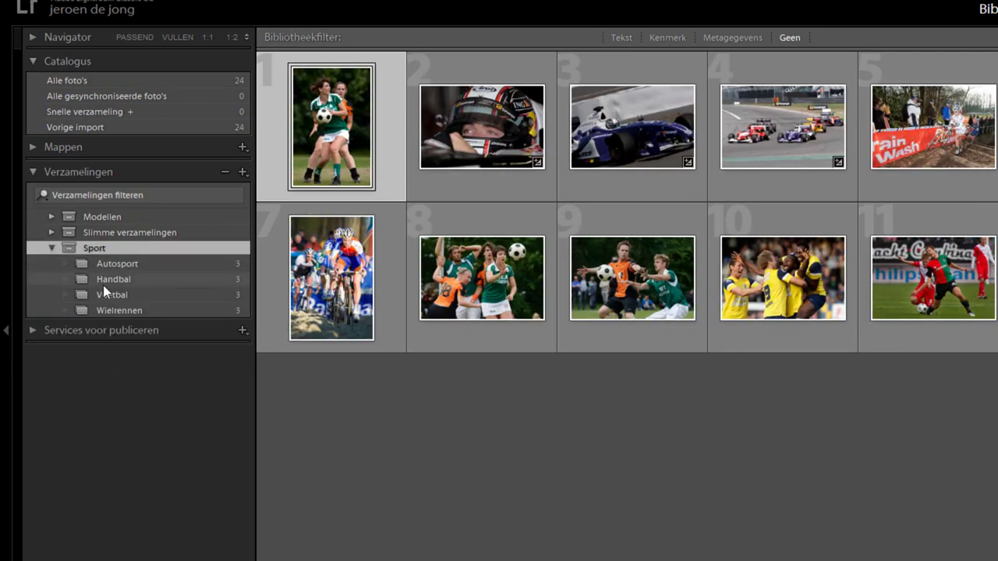
click(105, 284)
click(105, 295)
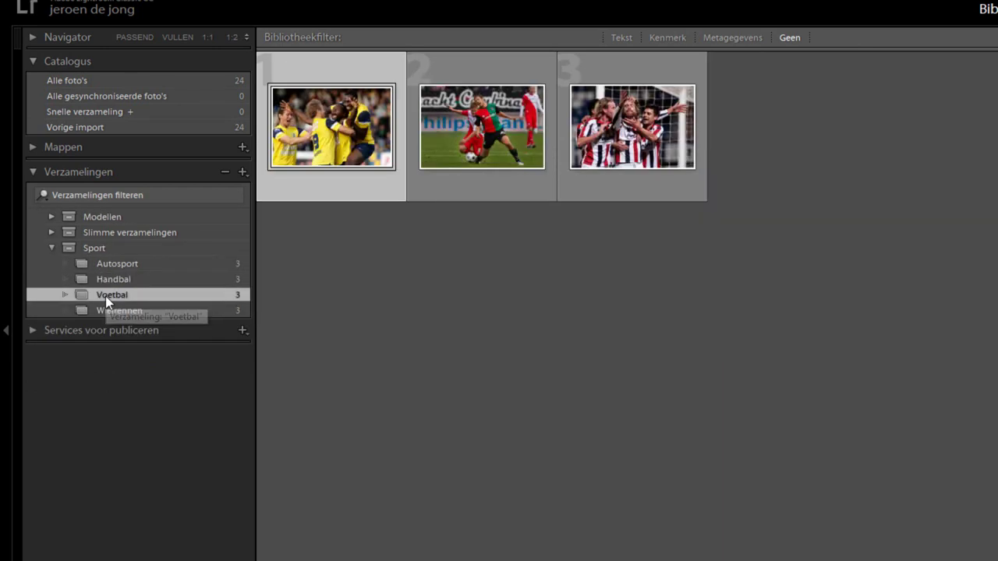
click(122, 251)
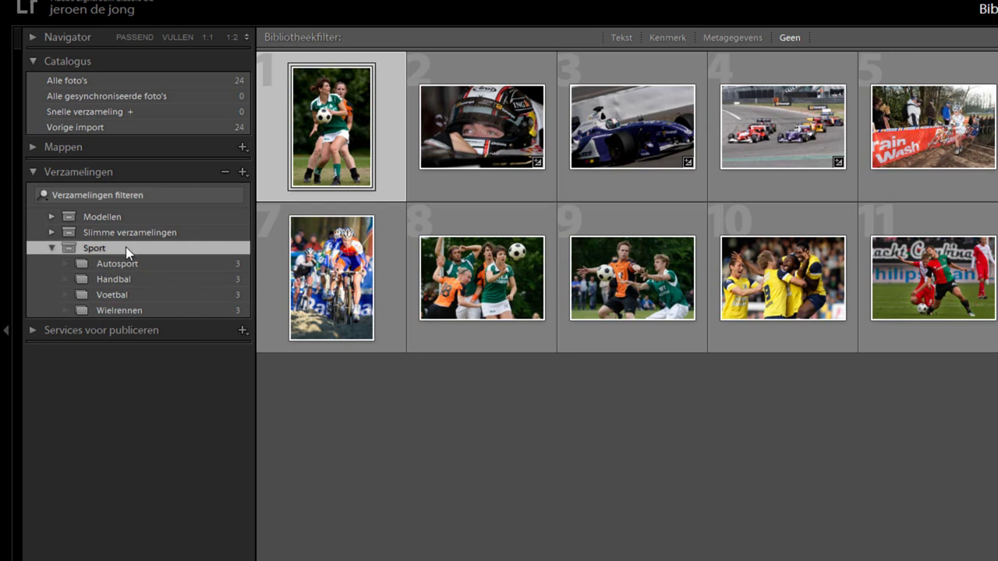
key(ctrl+d)
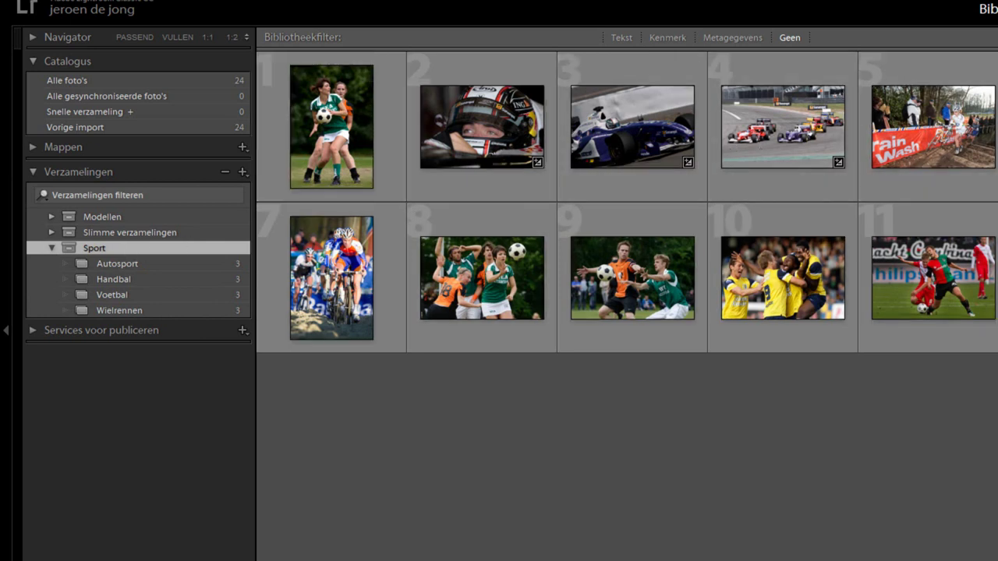
Step: Put the three celebration photos into a 'Juichen' collection in the Sport set
click(754, 277)
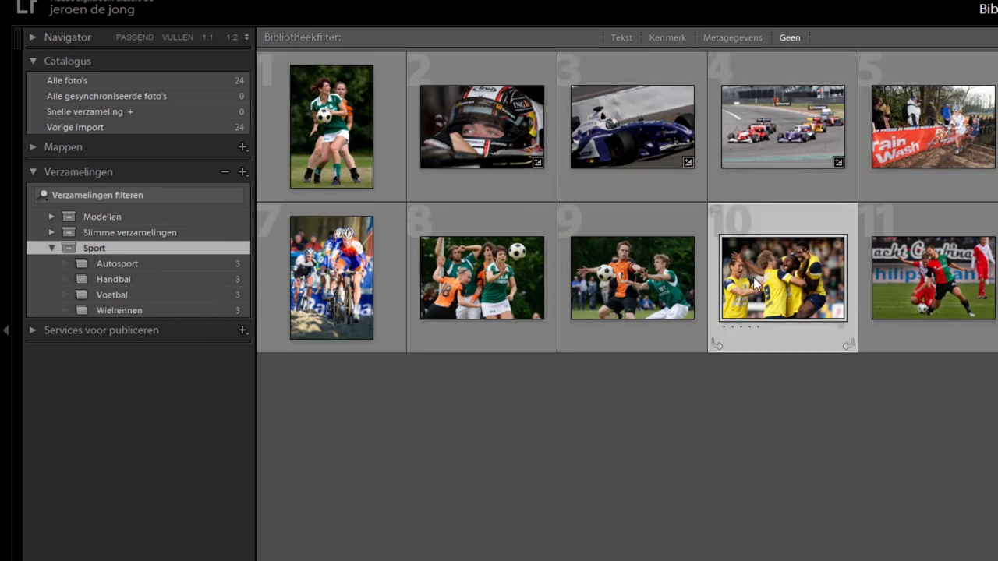
key(ctrl+n)
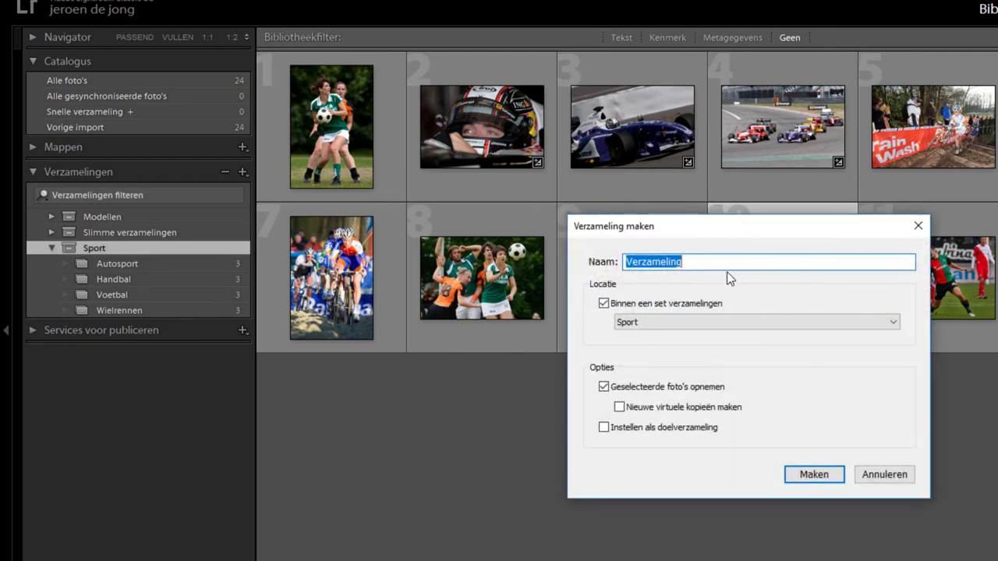
text(Juichen)
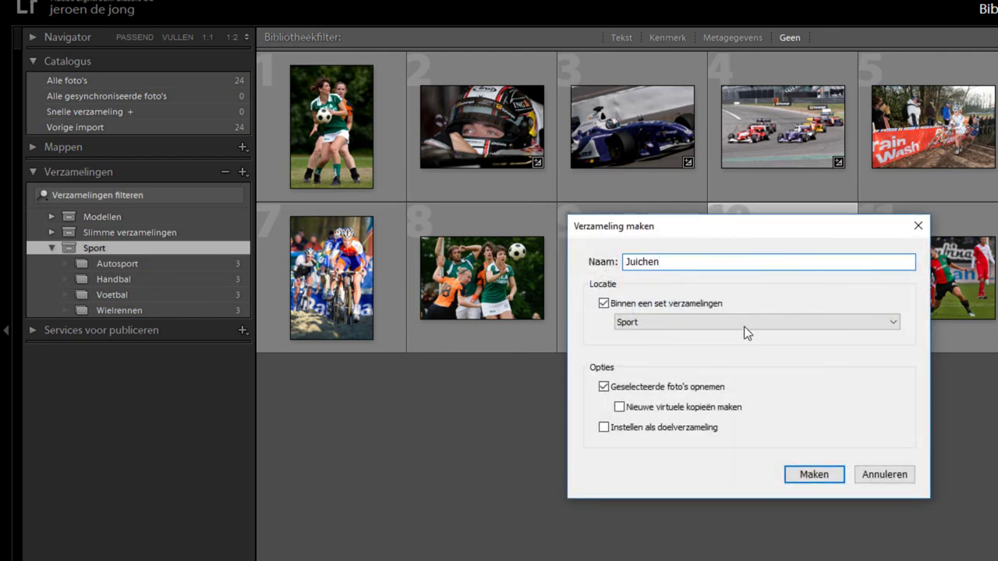
click(815, 475)
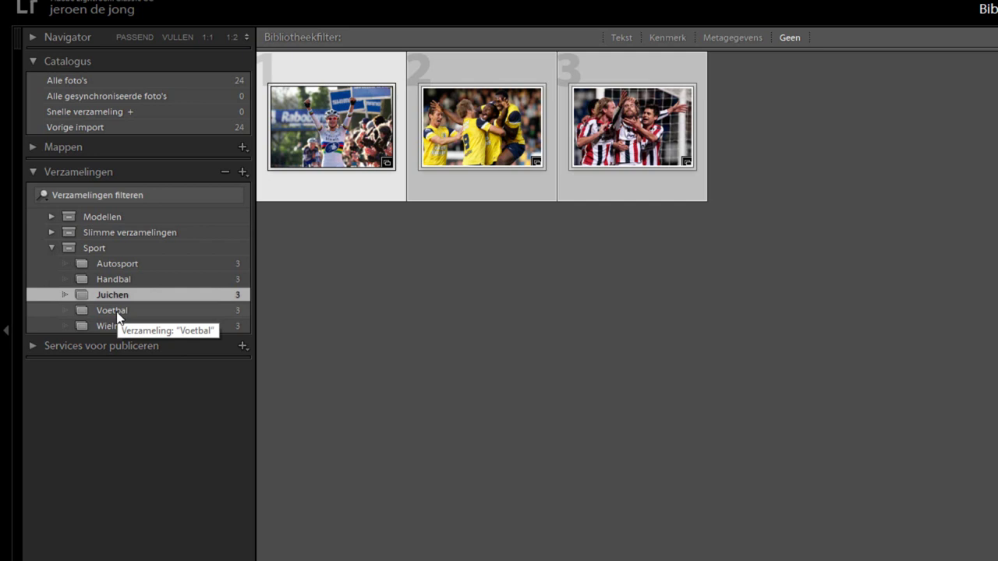
Step: Review the Voetbal and Juichen collections, then the whole Sport set
click(117, 312)
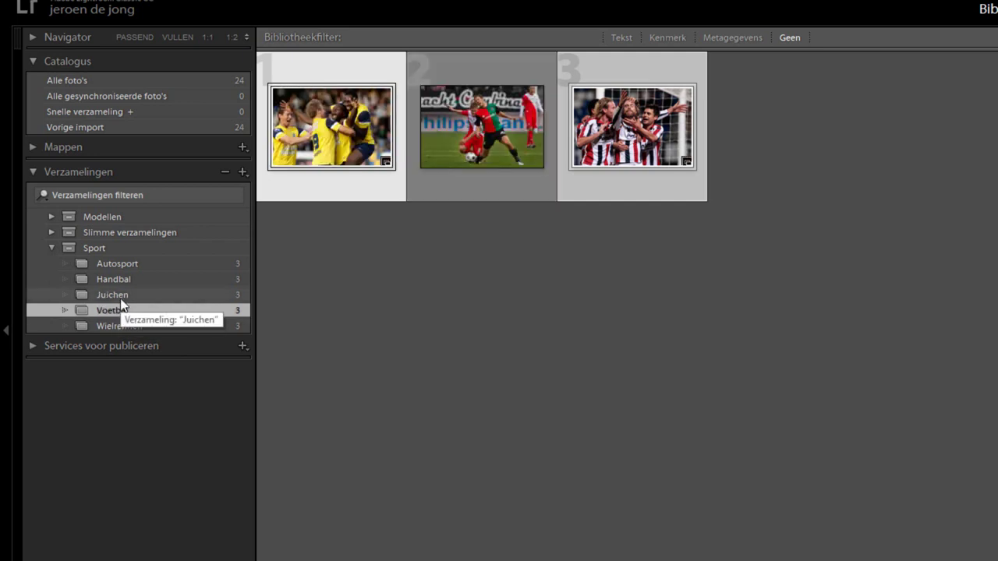
click(121, 298)
click(93, 250)
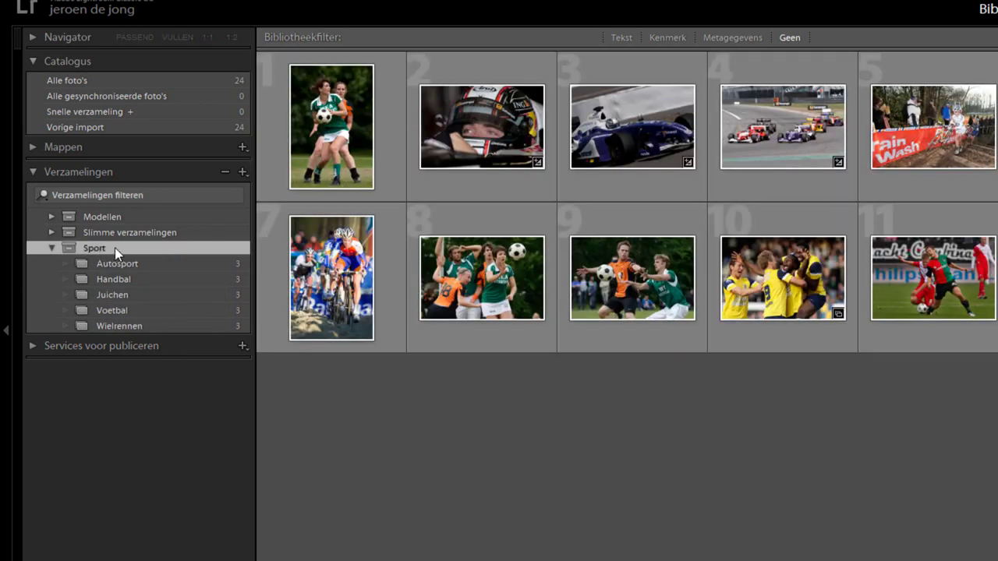
Step: Create a 'Balsporten' collection set inside Sport
right_click(148, 249)
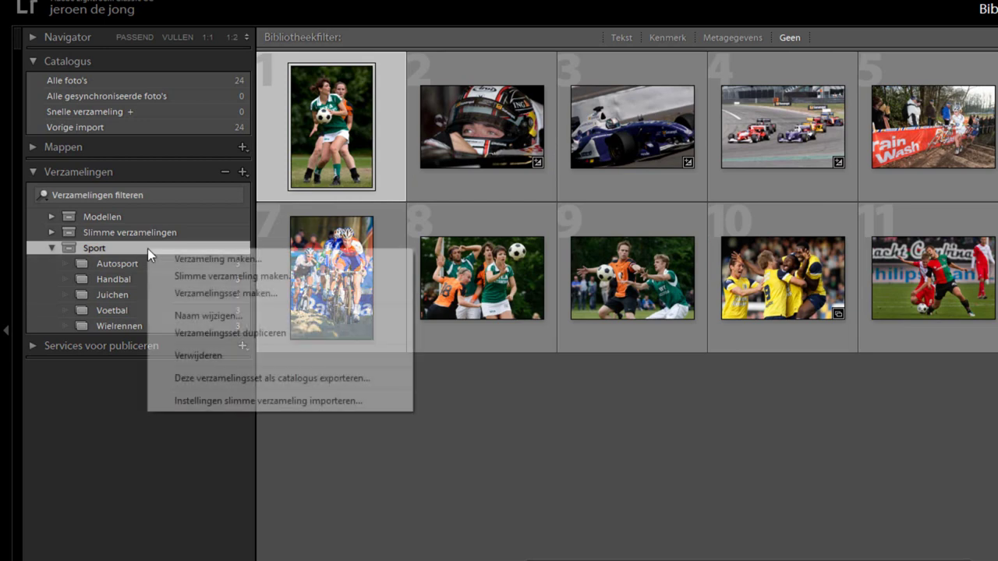
click(193, 292)
text(Balsp)
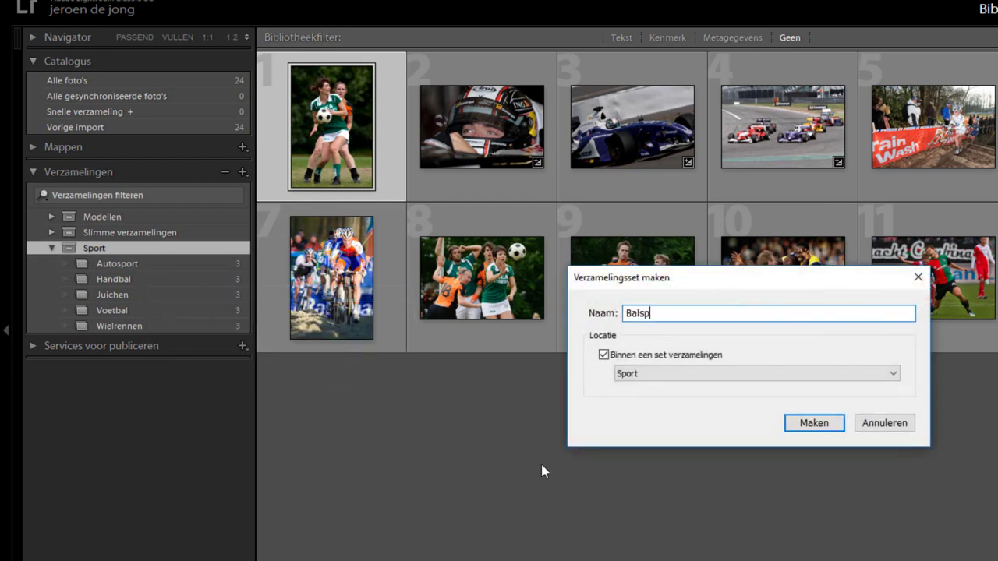
text(orten)
click(820, 425)
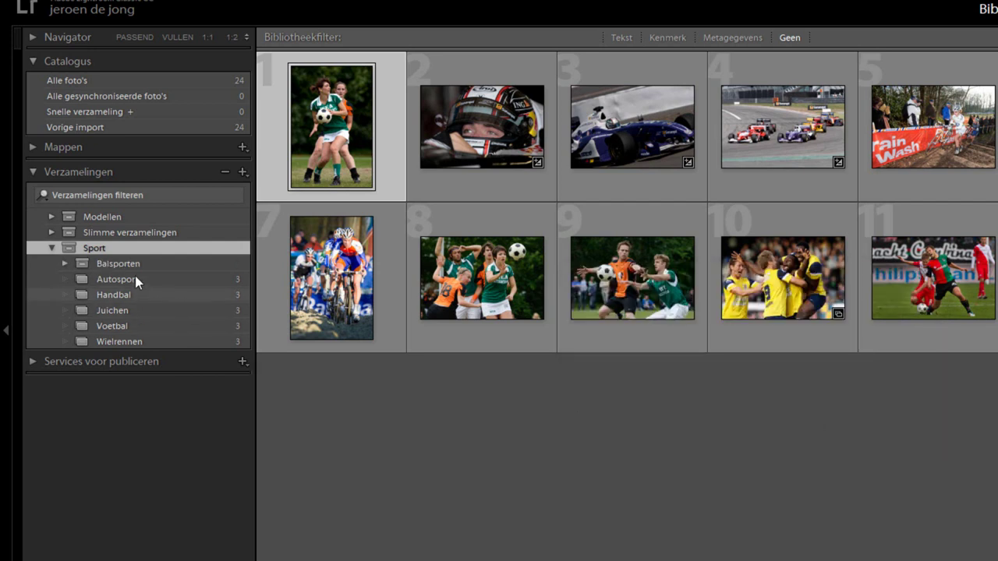
Step: Move Handbal into Balsporten, then review Balsporten, Juichen and Autosport photos
mouse_move(113, 294)
mouse_down()
mouse_move(117, 263)
mouse_move(129, 268)
mouse_up()
click(121, 265)
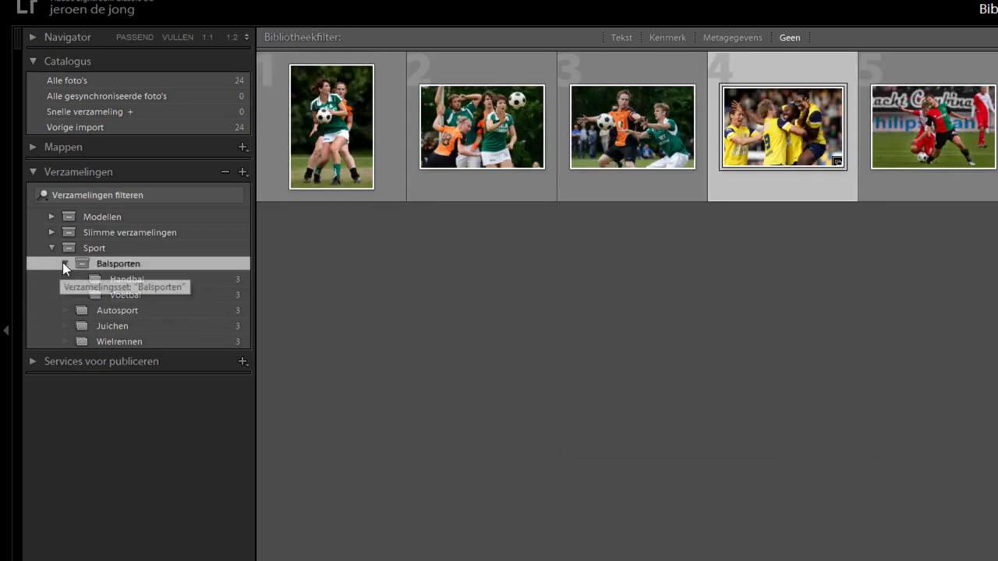
click(63, 263)
click(102, 297)
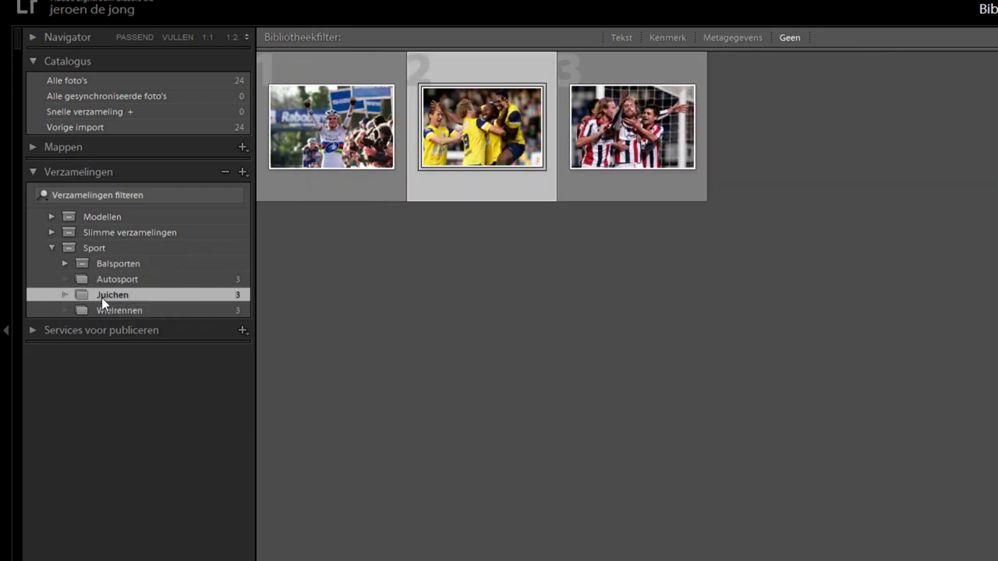
click(104, 281)
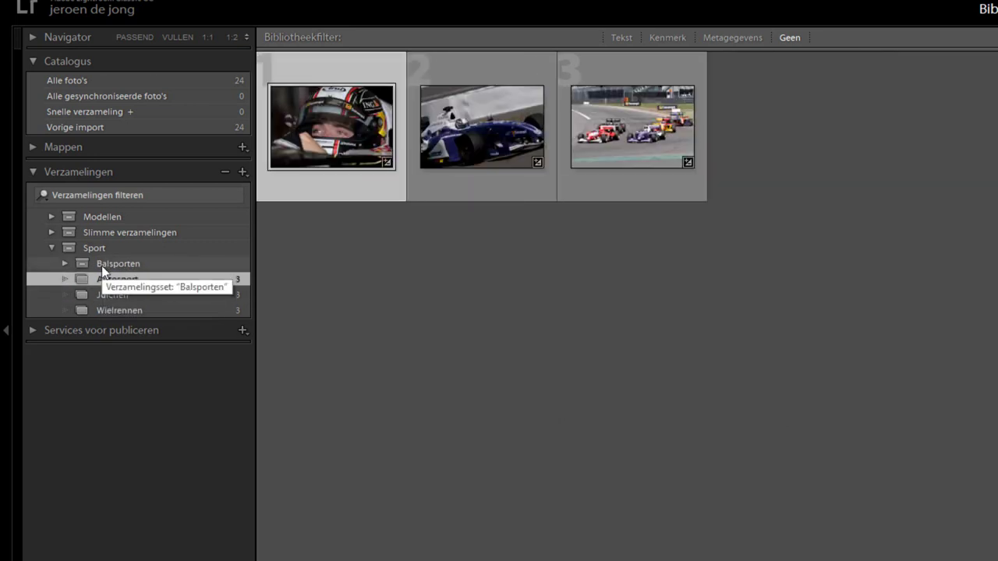
click(100, 265)
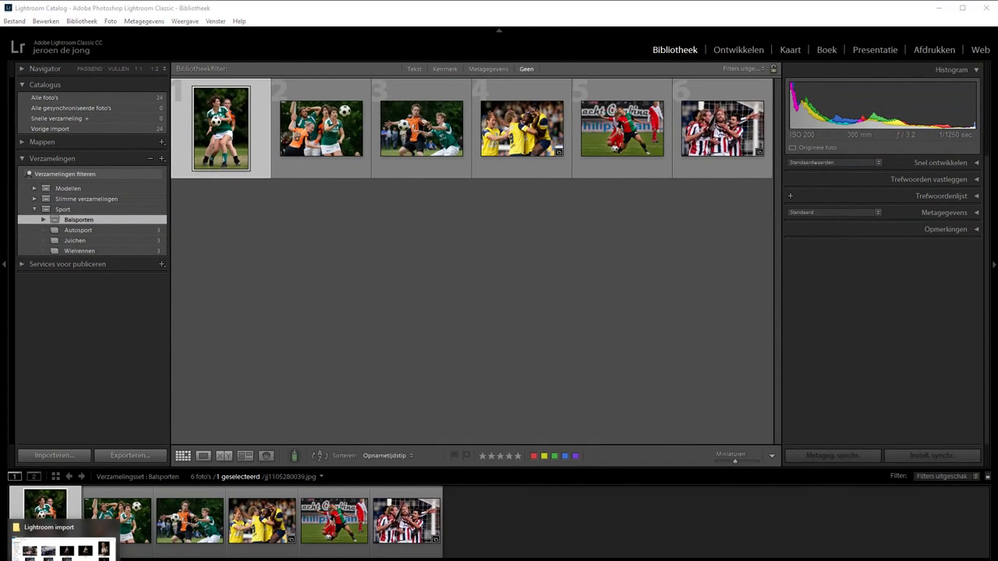
click(63, 550)
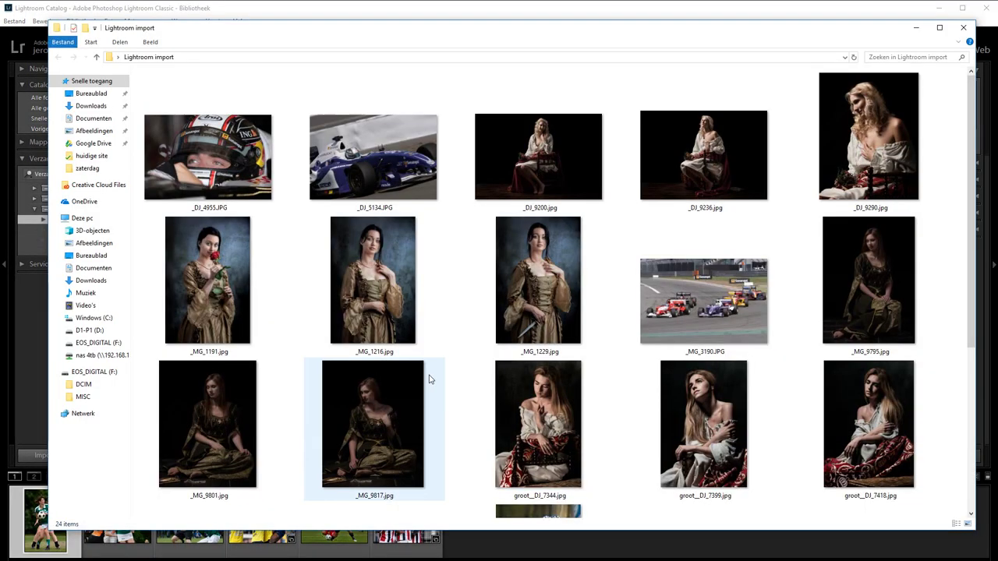
scroll(471, 289, down, 5)
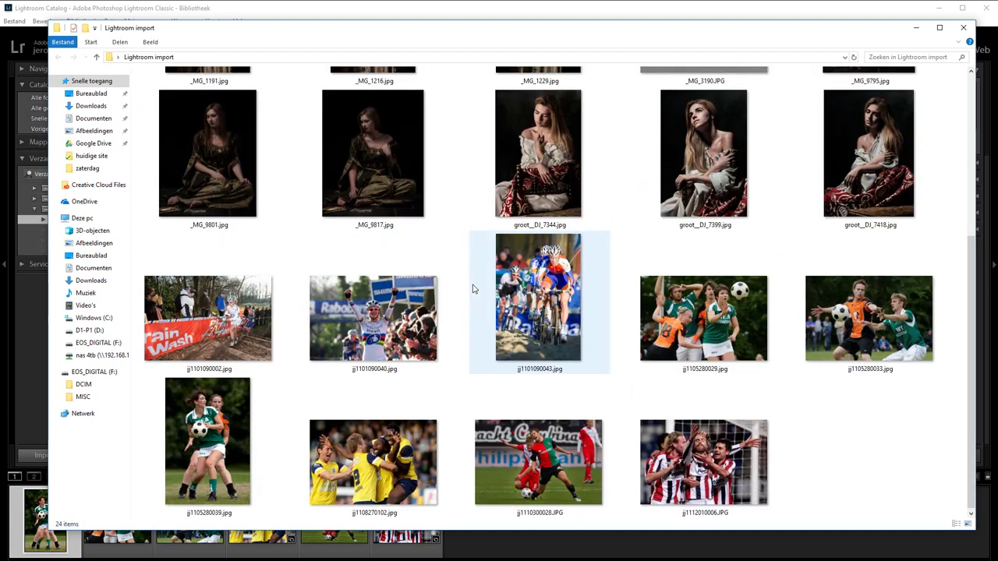
scroll(471, 289, up, 5)
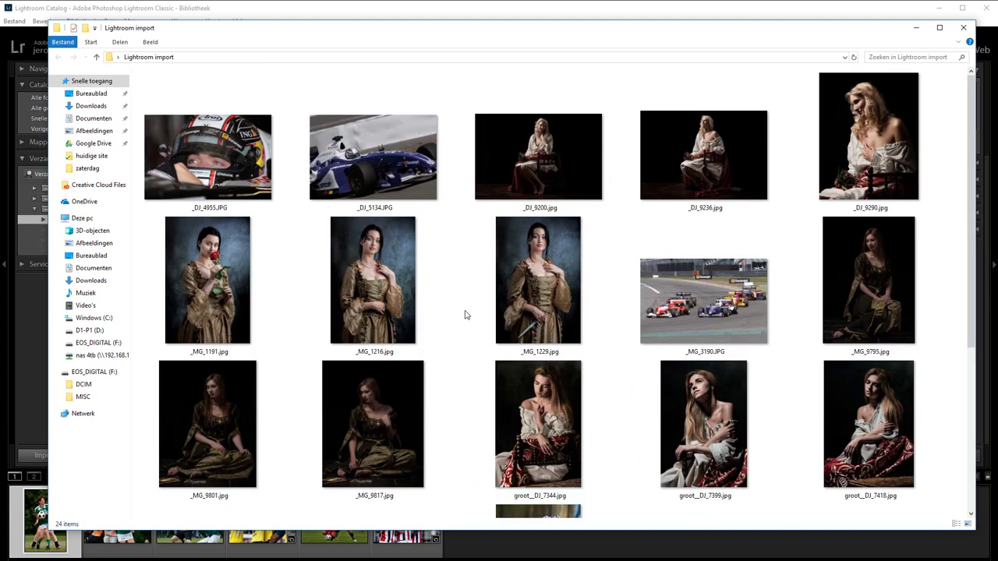
click(917, 28)
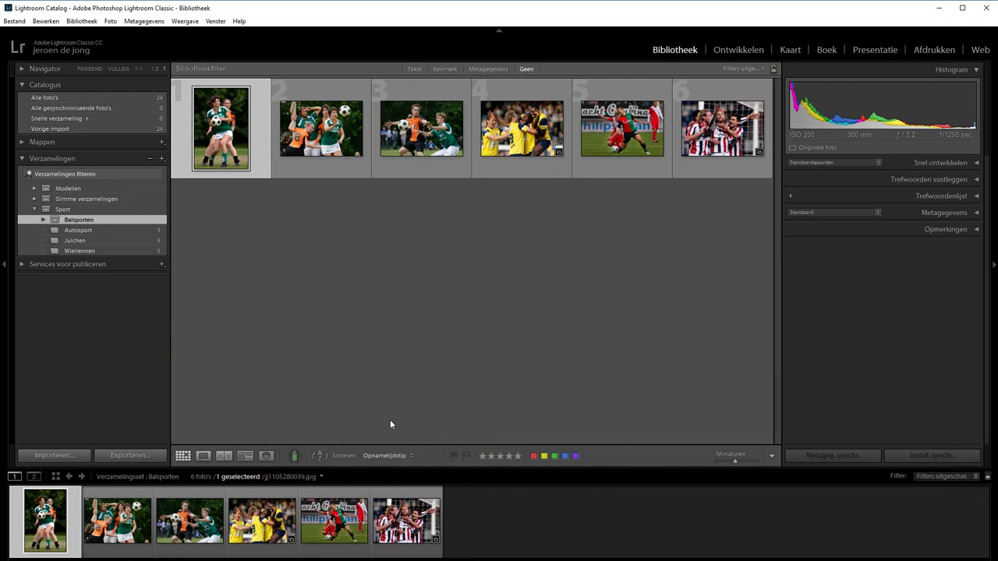
Step: Expand Modellen and show one model's collection of three seated portraits
click(36, 190)
click(72, 208)
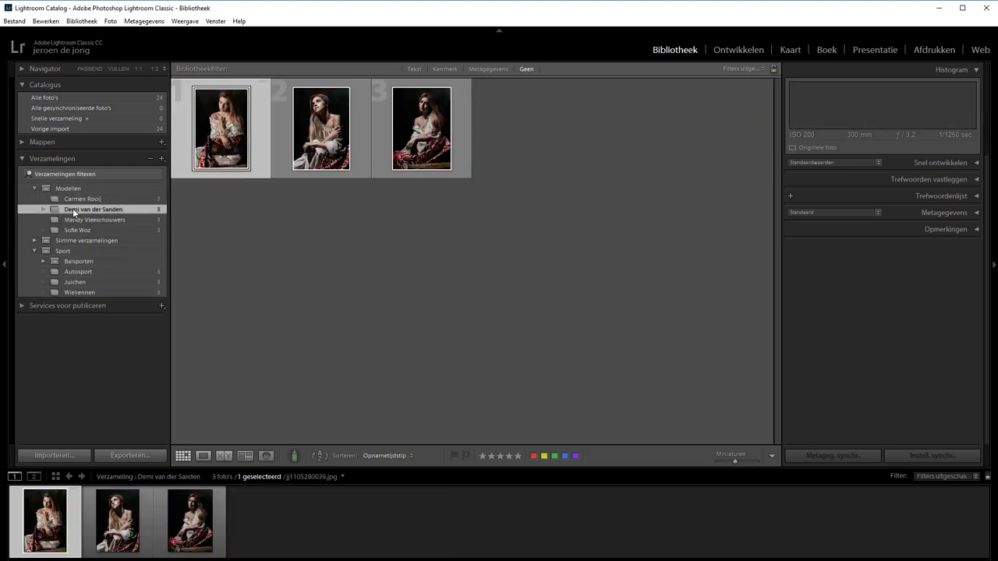